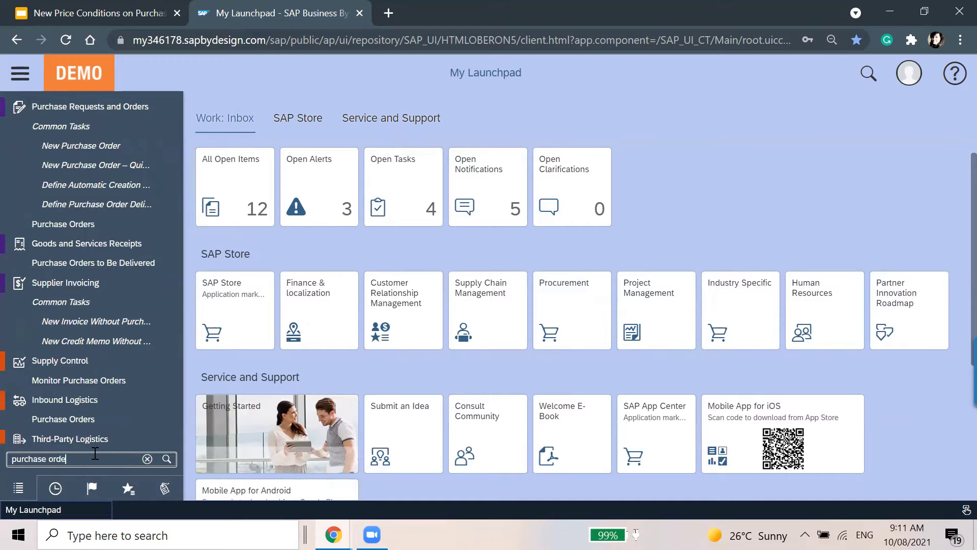
Open the Purchase Orders view of Purchase Requests and Orders, collapse the navigation, and start a new purchase order.
{"action": "left_click", "coordinate": [87, 106]}
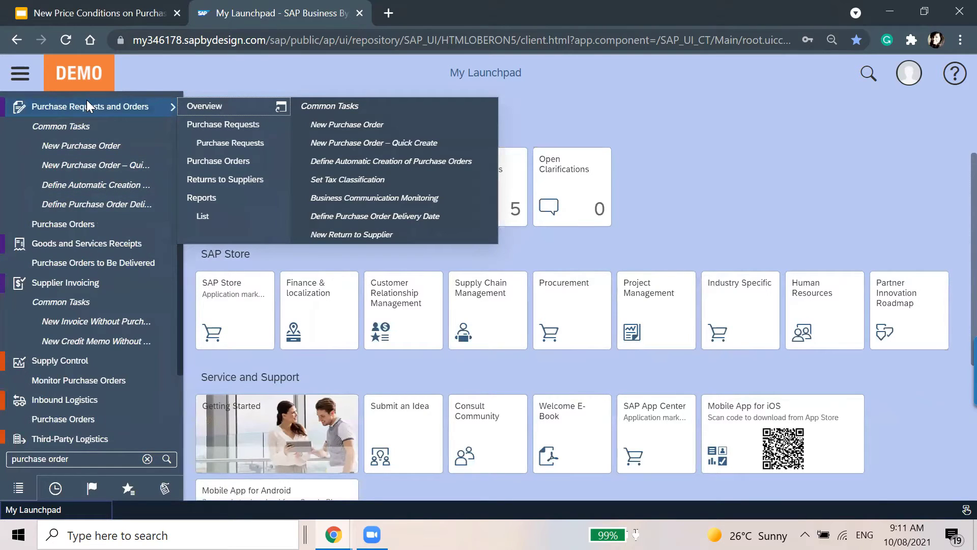
{"action": "left_click", "coordinate": [228, 161]}
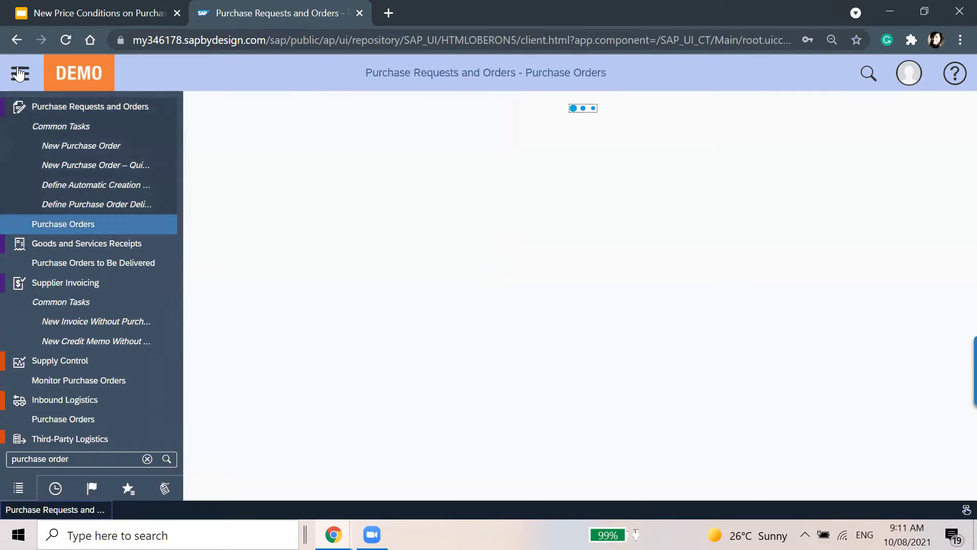
{"action": "left_click", "coordinate": [19, 73]}
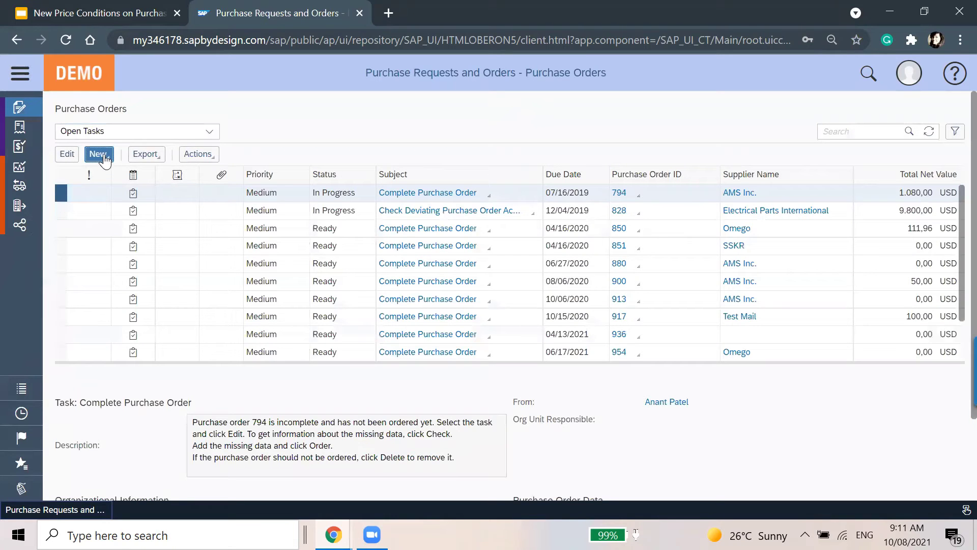
{"action": "left_click", "coordinate": [97, 154]}
{"action": "left_click", "coordinate": [112, 170]}
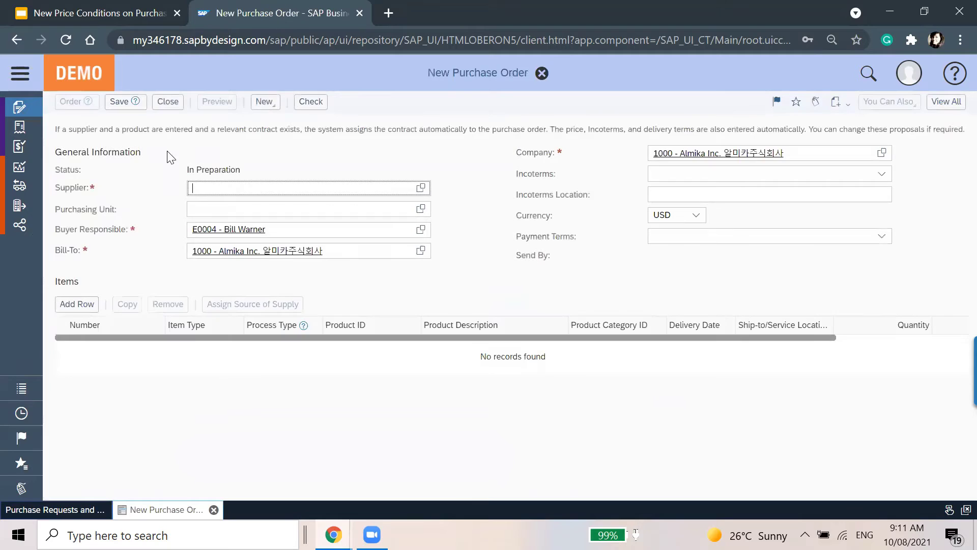
Choose IMG Ltd. from Deer Park as the supplier of the new purchase order.
{"action": "left_click", "coordinate": [420, 187]}
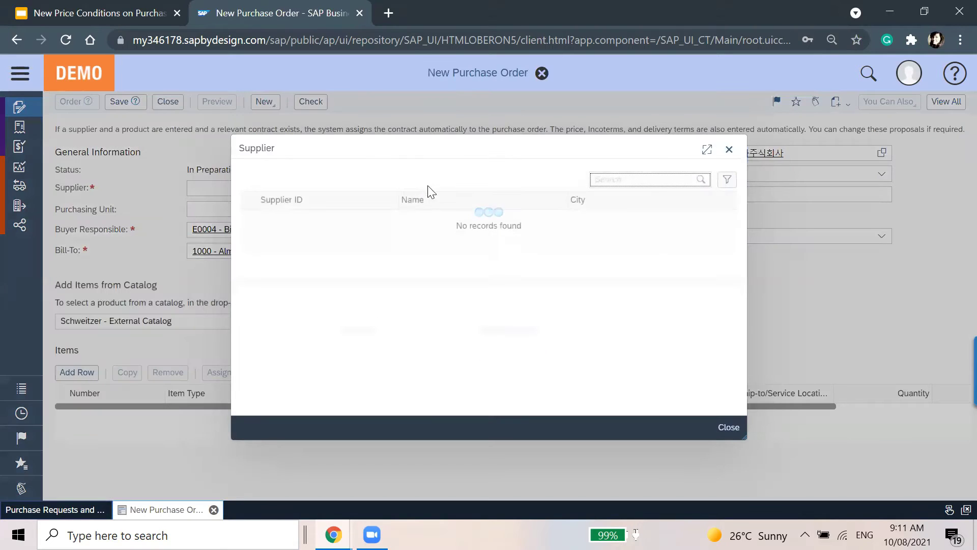
{"action": "scroll", "coordinate": [498, 331], "scroll_direction": "down", "scroll_amount": 1}
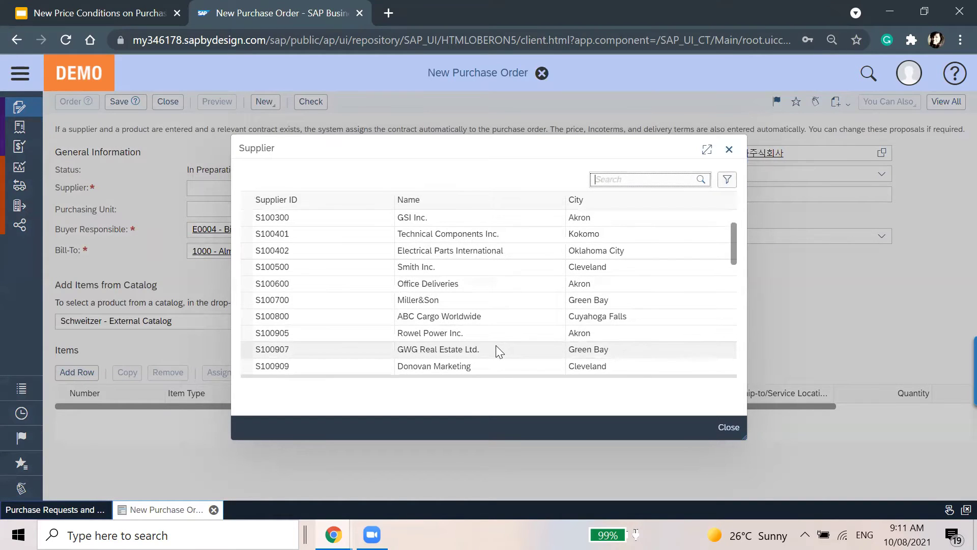
{"action": "scroll", "coordinate": [496, 349], "scroll_direction": "down", "scroll_amount": 2}
{"action": "scroll", "coordinate": [495, 350], "scroll_direction": "down", "scroll_amount": 2}
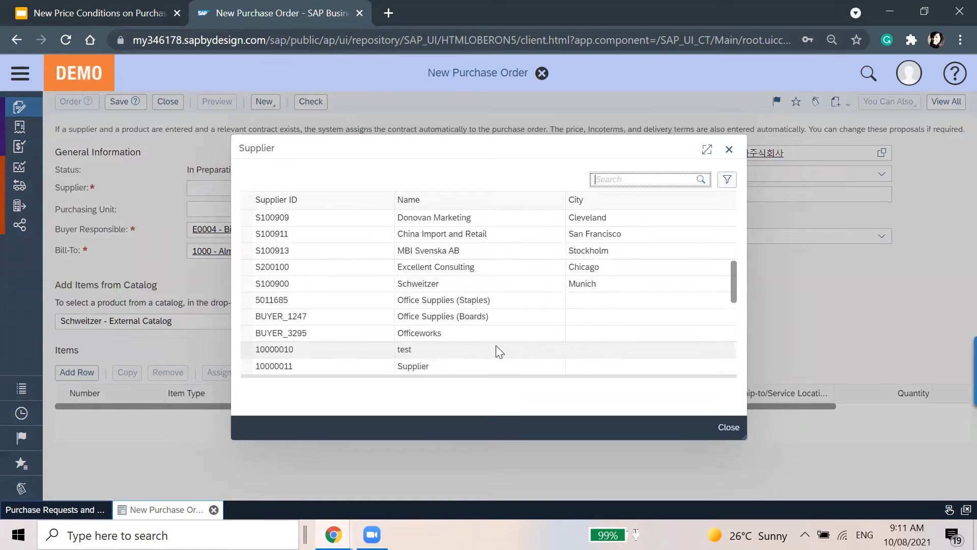
{"action": "scroll", "coordinate": [495, 350], "scroll_direction": "down", "scroll_amount": 3}
{"action": "scroll", "coordinate": [497, 347], "scroll_direction": "down", "scroll_amount": 1}
{"action": "scroll", "coordinate": [496, 347], "scroll_direction": "up", "scroll_amount": 2}
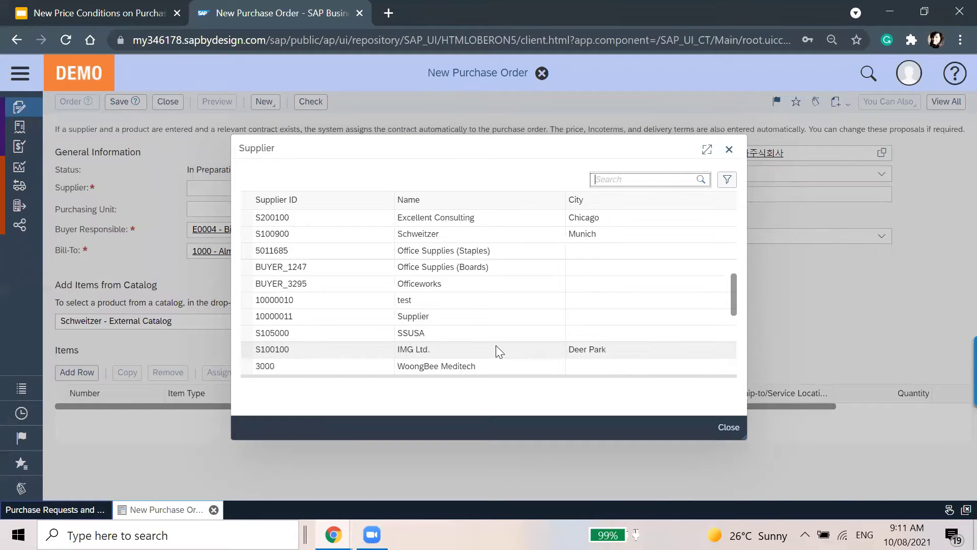
{"action": "left_click", "coordinate": [497, 350]}
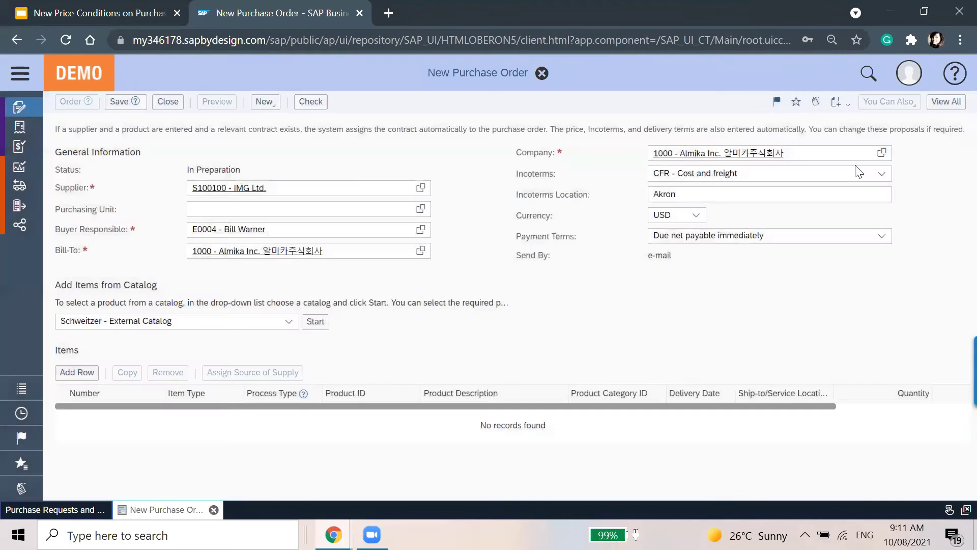
In the order's full view, add a first item for product P100001, Liquid Coolant, searching the products for "heater*".
{"action": "left_click", "coordinate": [958, 107]}
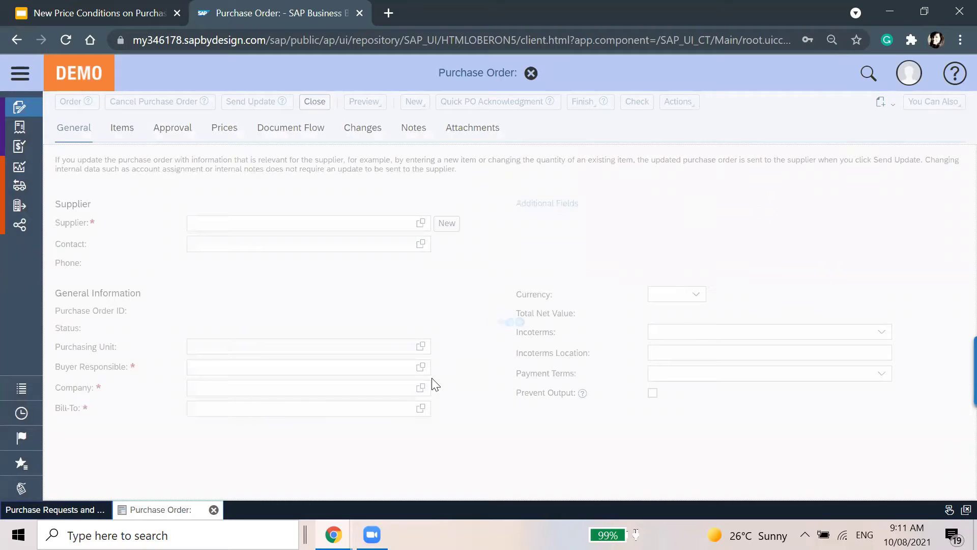
{"action": "left_click", "coordinate": [124, 131]}
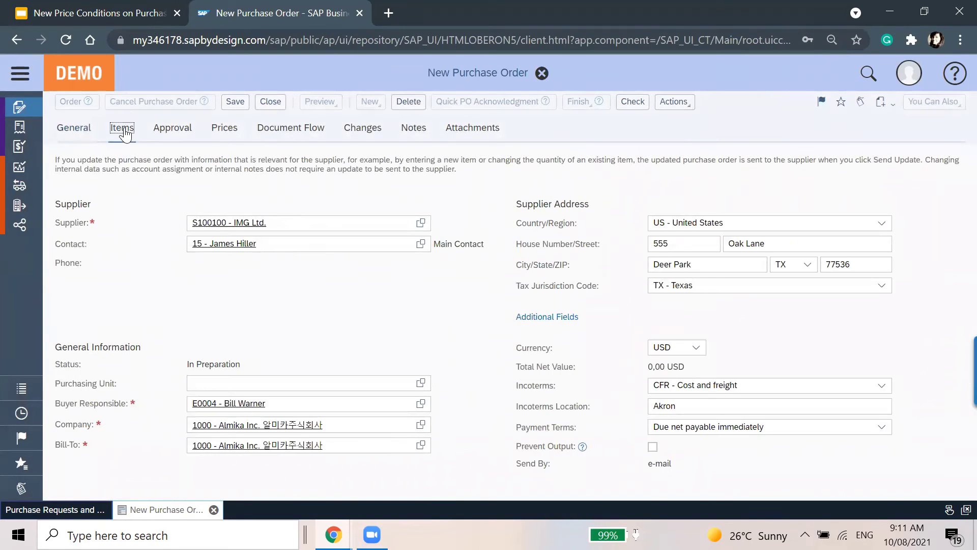
{"action": "left_click", "coordinate": [76, 274]}
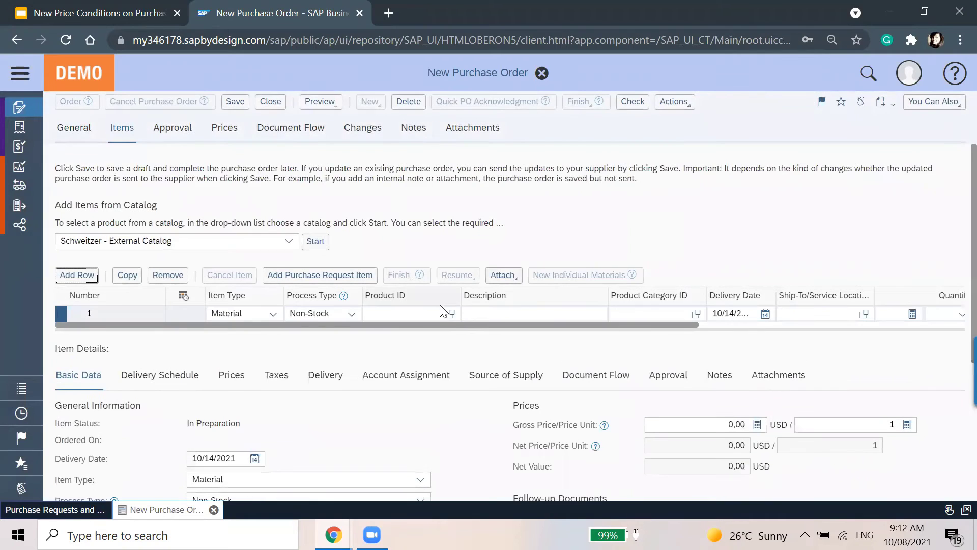
{"action": "left_click", "coordinate": [450, 314]}
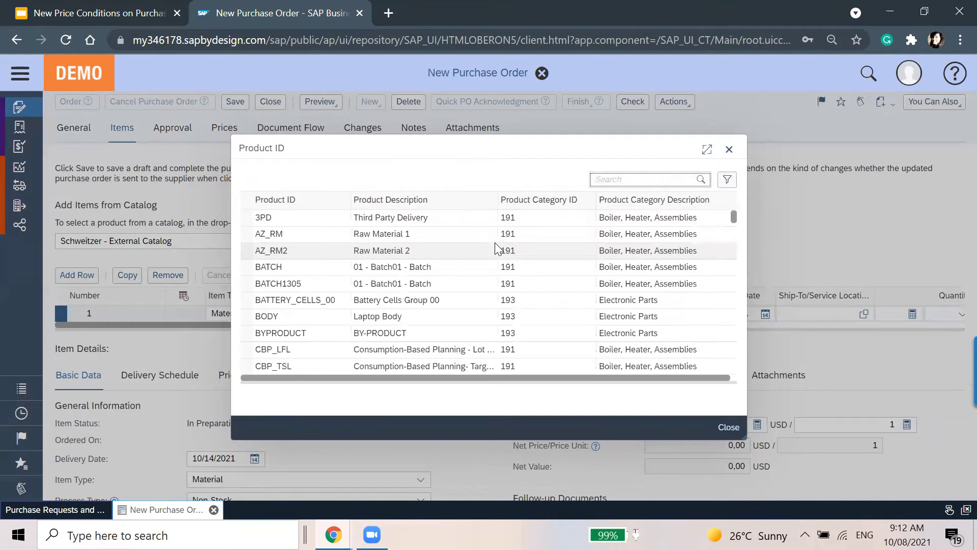
{"action": "type", "text": "heater*"}
{"action": "key", "text": "Return"}
{"action": "scroll", "coordinate": [504, 332], "scroll_direction": "down", "scroll_amount": 6}
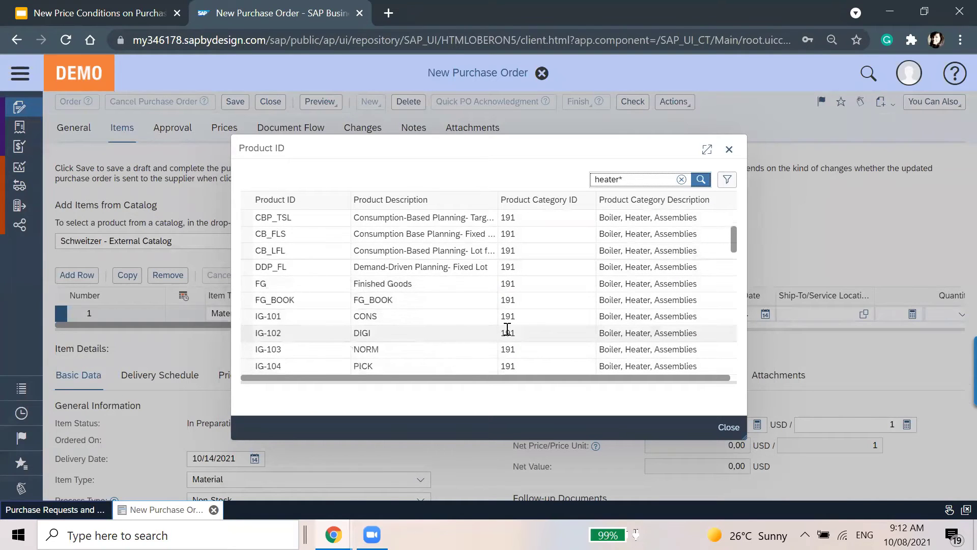
{"action": "left_click", "coordinate": [483, 351]}
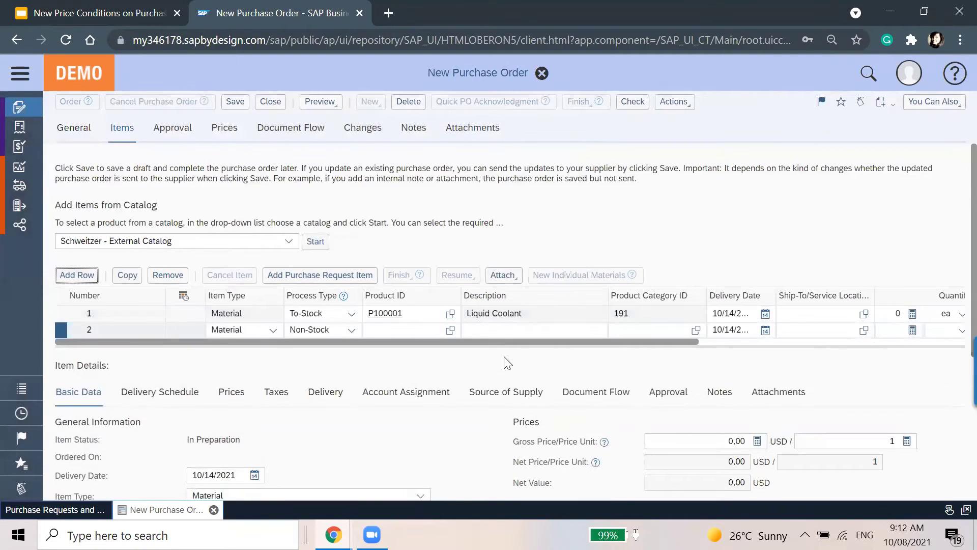
Set the product of the second item to Heater (22.8 KW), P100101.
{"action": "left_click", "coordinate": [399, 332]}
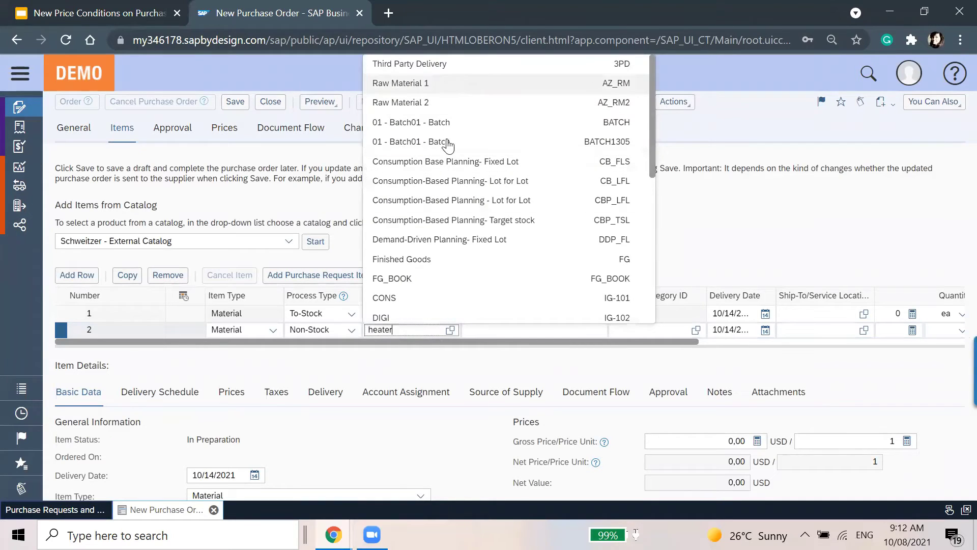
{"action": "scroll", "coordinate": [448, 146], "scroll_direction": "down", "scroll_amount": 6}
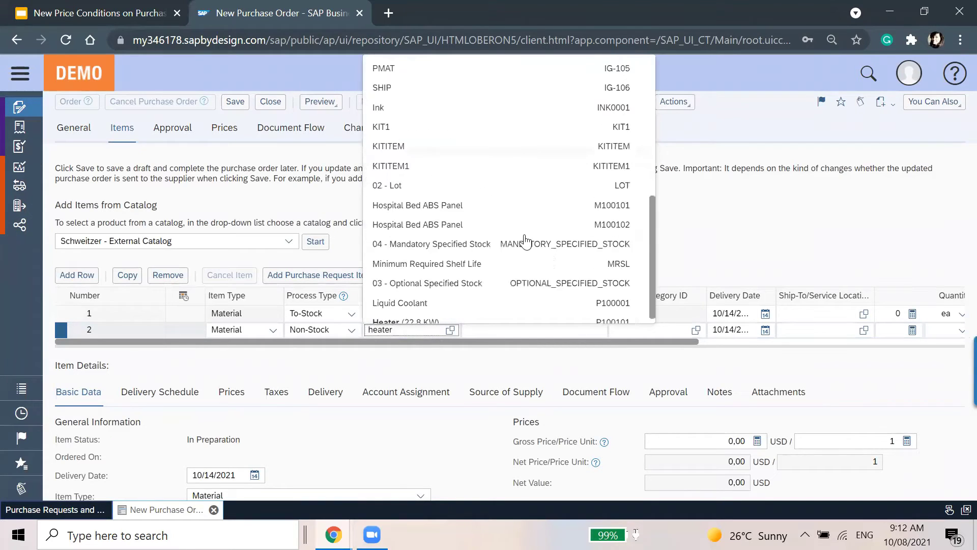
{"action": "left_click", "coordinate": [521, 313]}
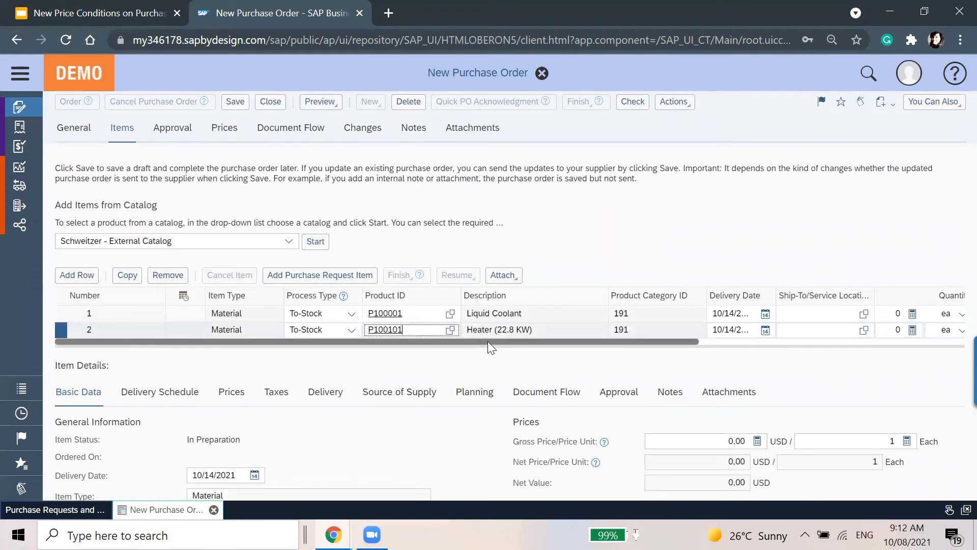
Set the quantity of both the Liquid Coolant and Heater items to 1.
{"action": "left_click_drag", "start_coordinate": [488, 341], "coordinate": [718, 341]}
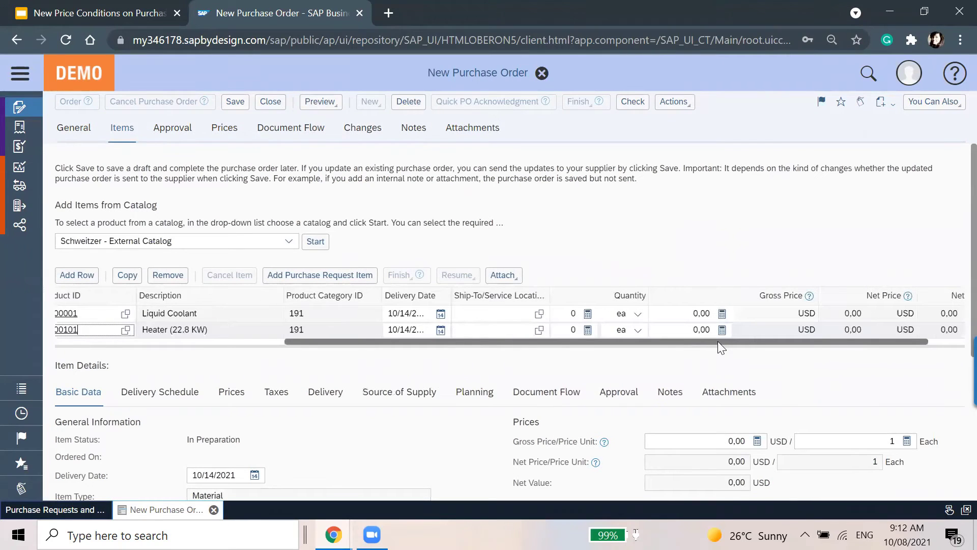
{"action": "left_click", "coordinate": [564, 313]}
{"action": "type", "text": "1"}
{"action": "left_click", "coordinate": [565, 329]}
{"action": "type", "text": "1"}
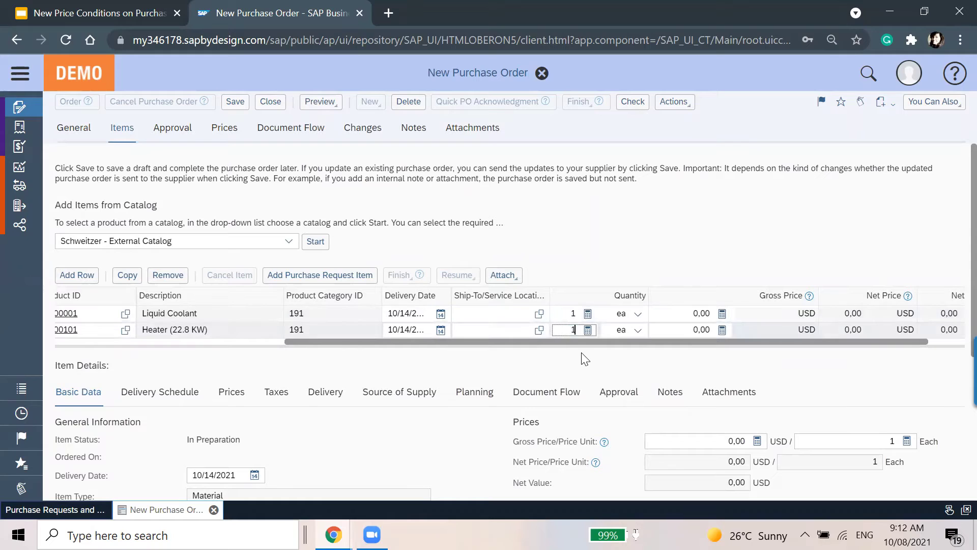
Set the gross price to 100,00 USD for Liquid Coolant and 500,00 USD for Heater (22.8 KW).
{"action": "left_click", "coordinate": [698, 314]}
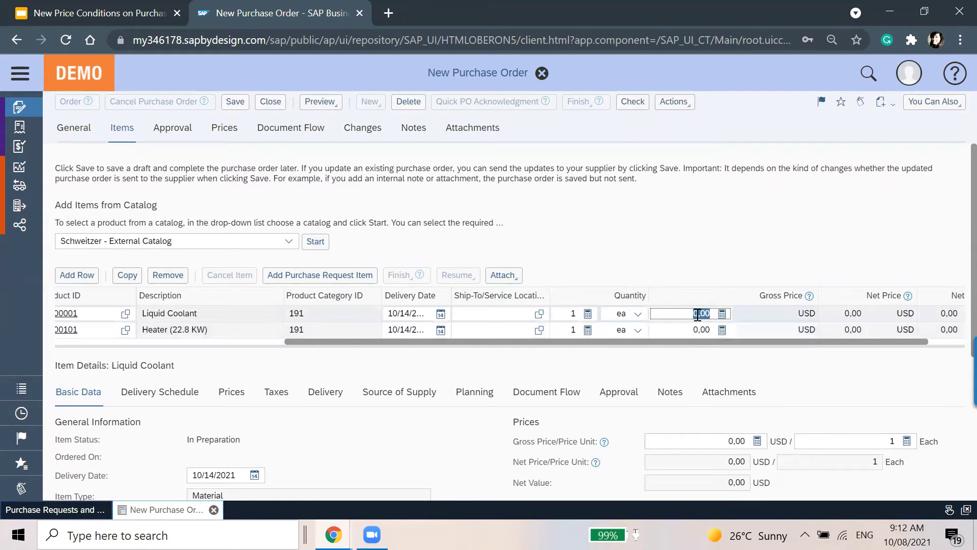
{"action": "type", "text": "100,00"}
{"action": "key", "text": "Return"}
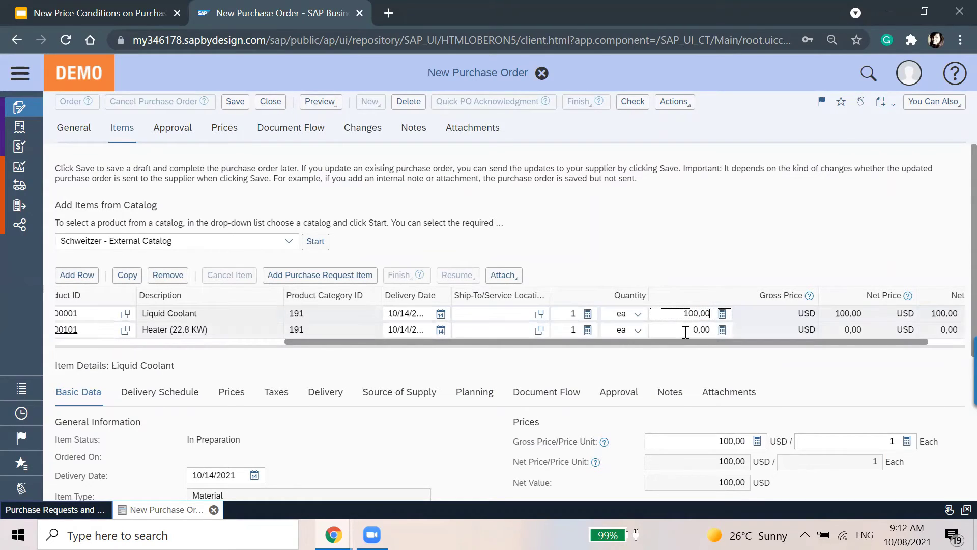
{"action": "left_click", "coordinate": [685, 331]}
{"action": "type", "text": "50"}
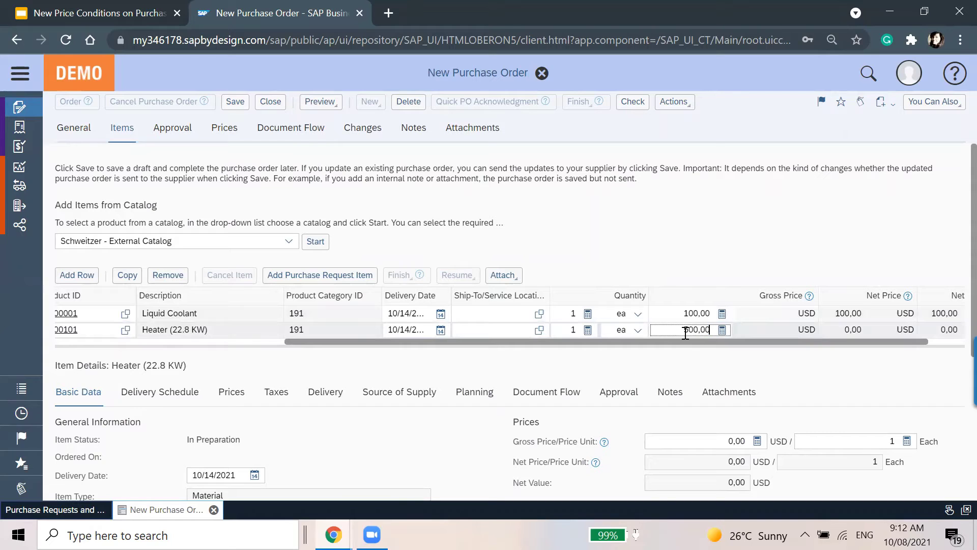
{"action": "key", "text": "Return"}
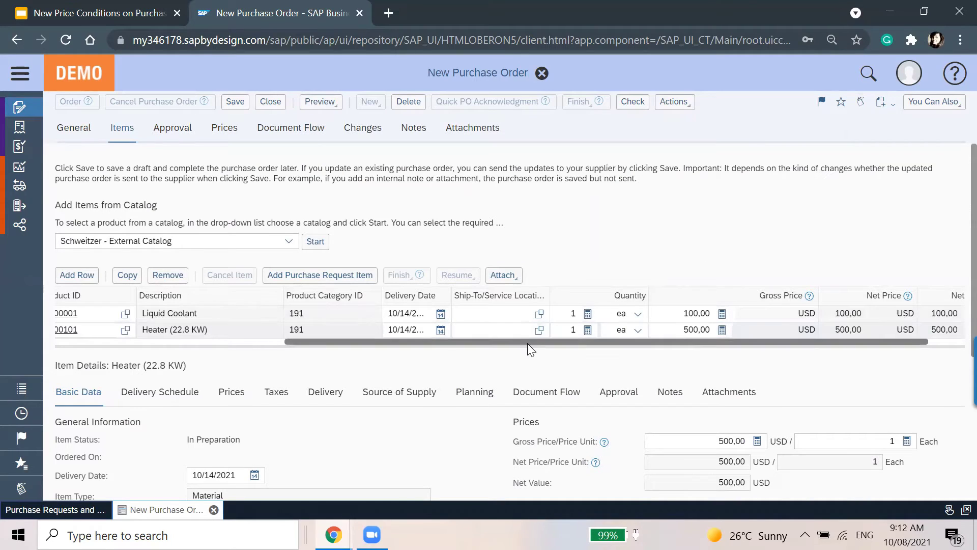
Check the order's general data and item list, and save the purchase order.
{"action": "left_click_drag", "start_coordinate": [527, 343], "coordinate": [245, 342]}
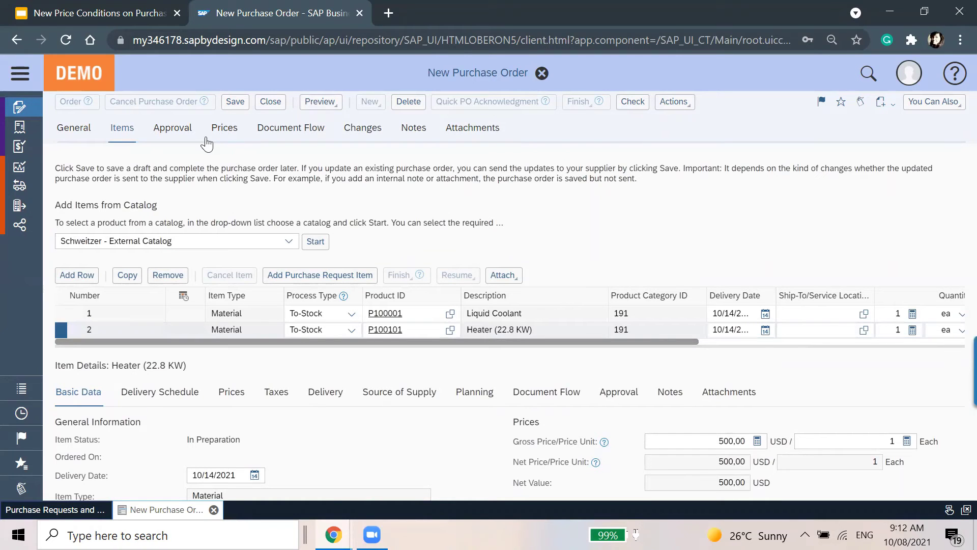
{"action": "left_click", "coordinate": [63, 127]}
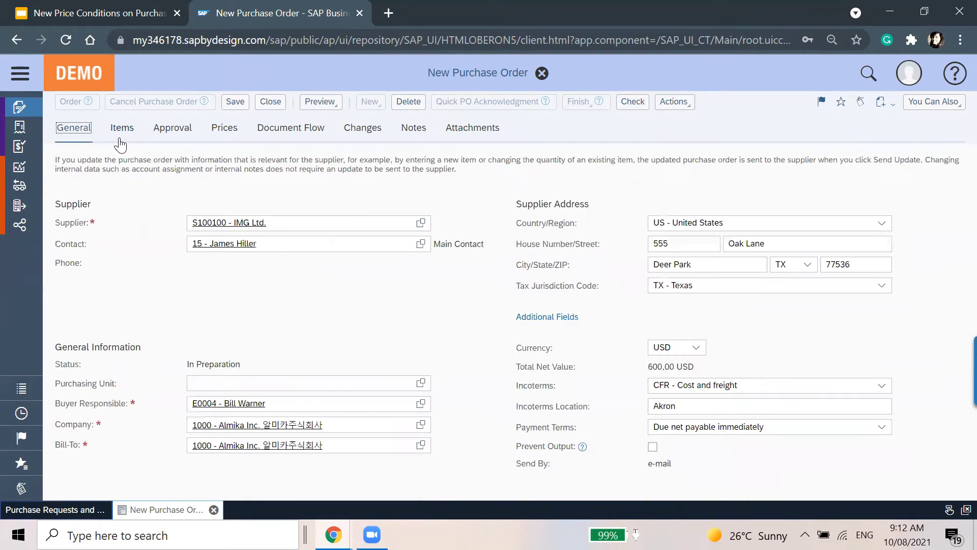
{"action": "left_click", "coordinate": [121, 133]}
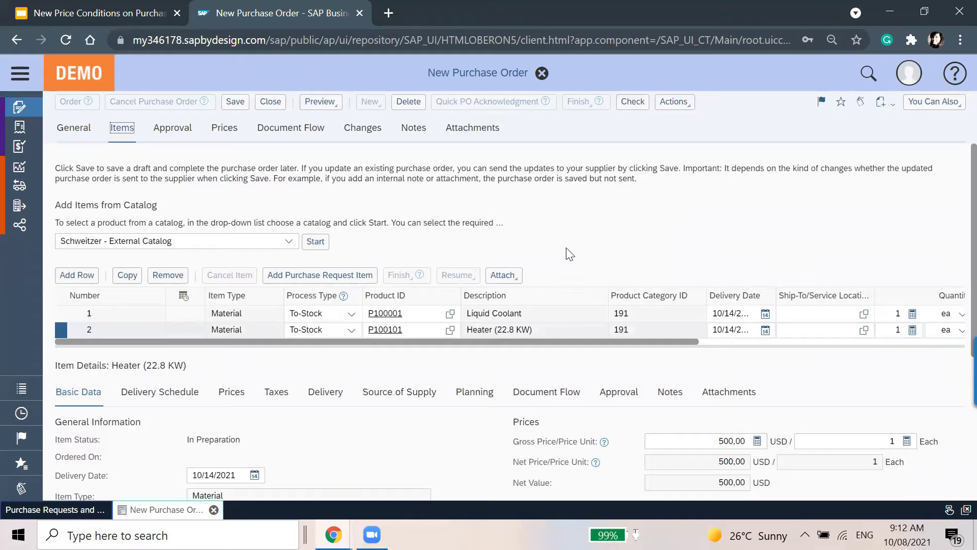
{"action": "left_click", "coordinate": [229, 103]}
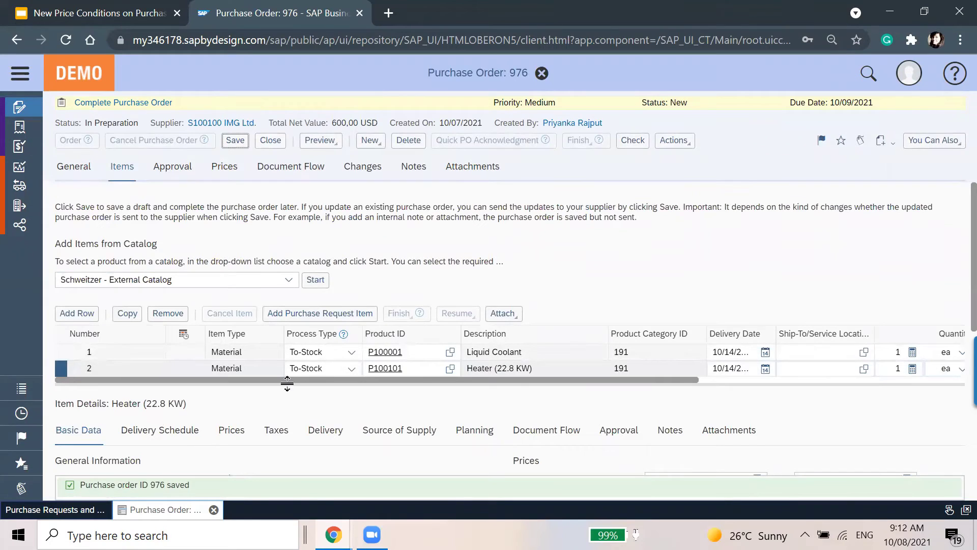
Examine the item net values and the price components of the Heater (22.8 KW) item.
{"action": "left_click_drag", "start_coordinate": [287, 377], "coordinate": [632, 378]}
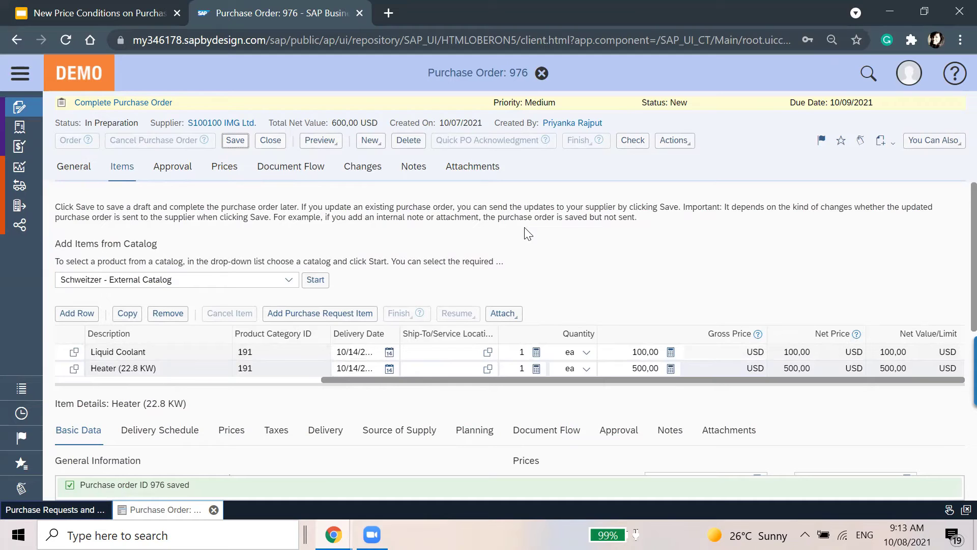
{"action": "left_click", "coordinate": [230, 432]}
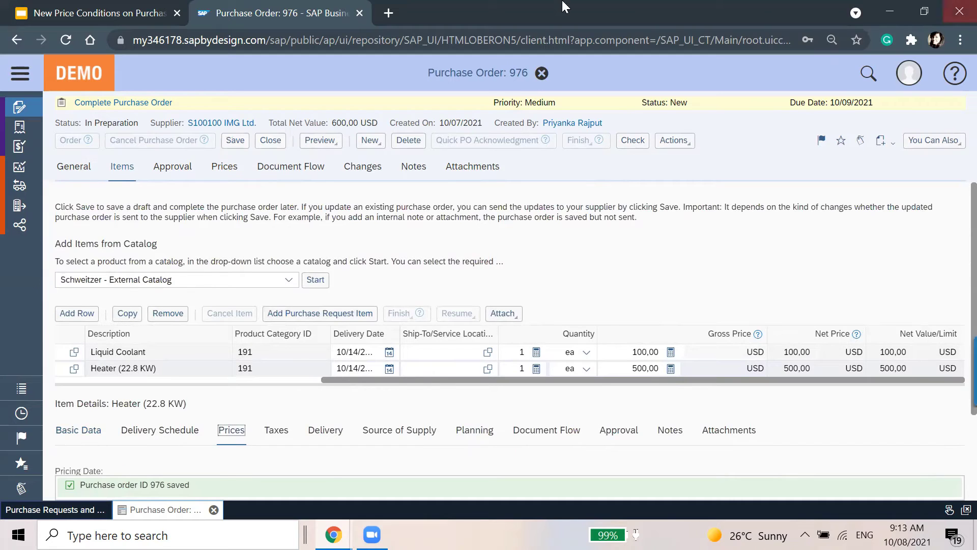
{"action": "scroll", "coordinate": [338, 405], "scroll_direction": "down", "scroll_amount": 2}
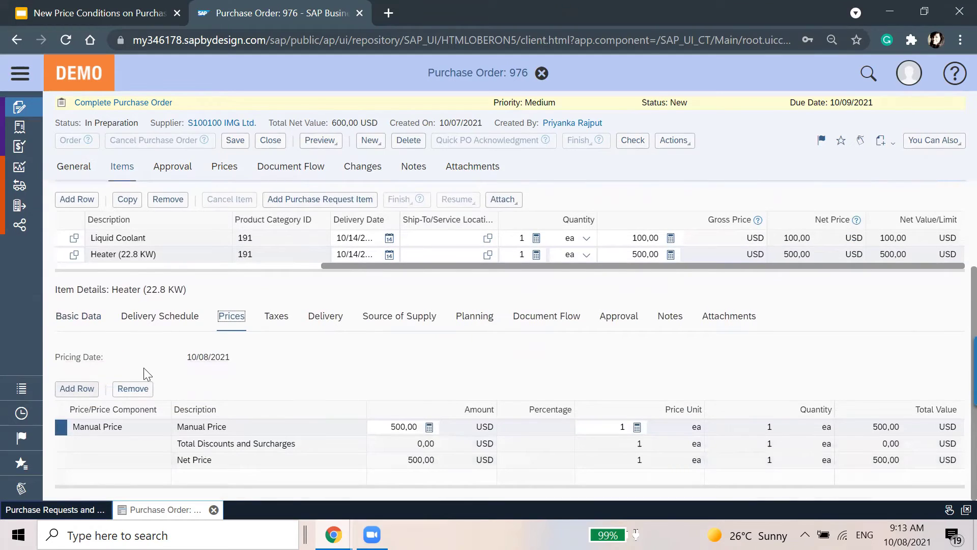
{"action": "scroll", "coordinate": [81, 368], "scroll_direction": "up", "scroll_amount": 2}
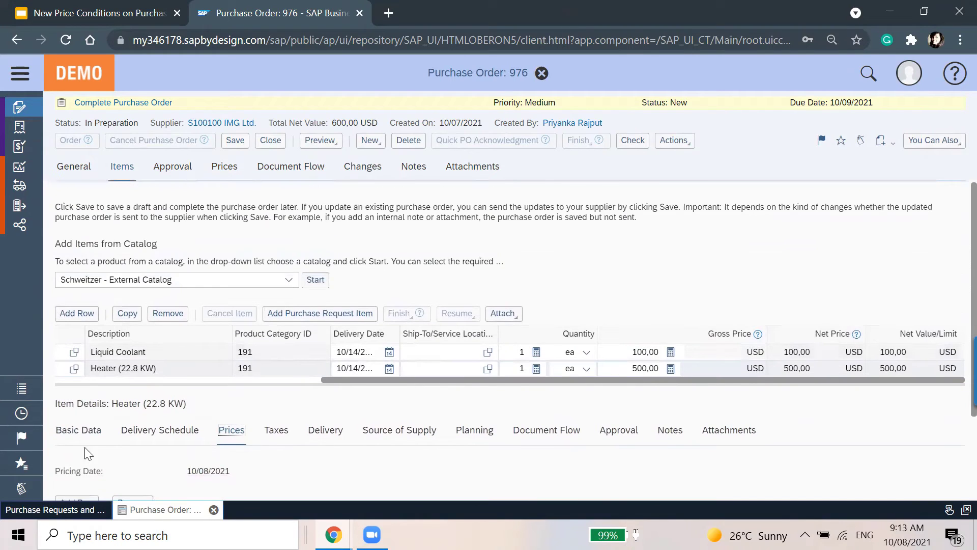
{"action": "left_click", "coordinate": [82, 431]}
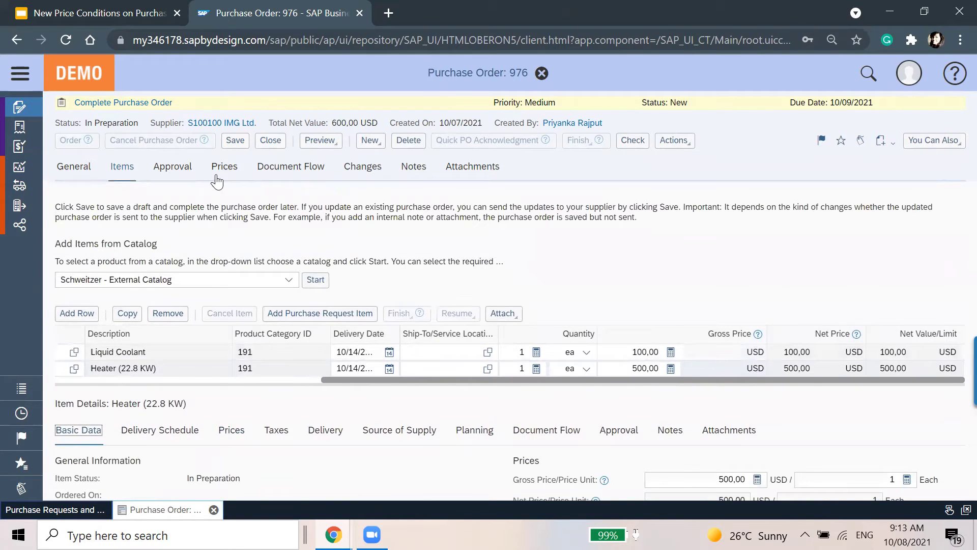
Try an Overall Discount (Percent) of 59,00 on the whole purchase order and remove that price component again.
{"action": "left_click", "coordinate": [217, 168]}
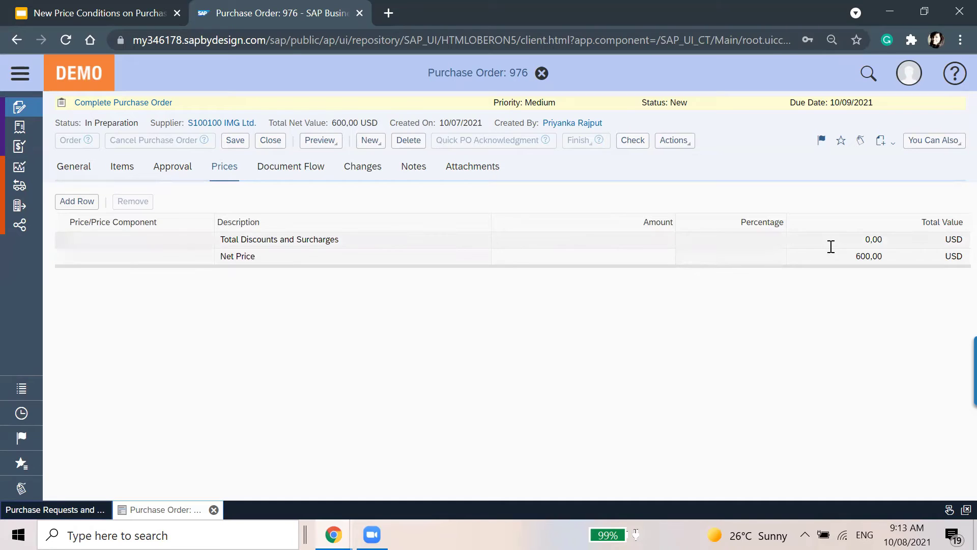
{"action": "left_click", "coordinate": [77, 202]}
{"action": "left_click", "coordinate": [204, 273]}
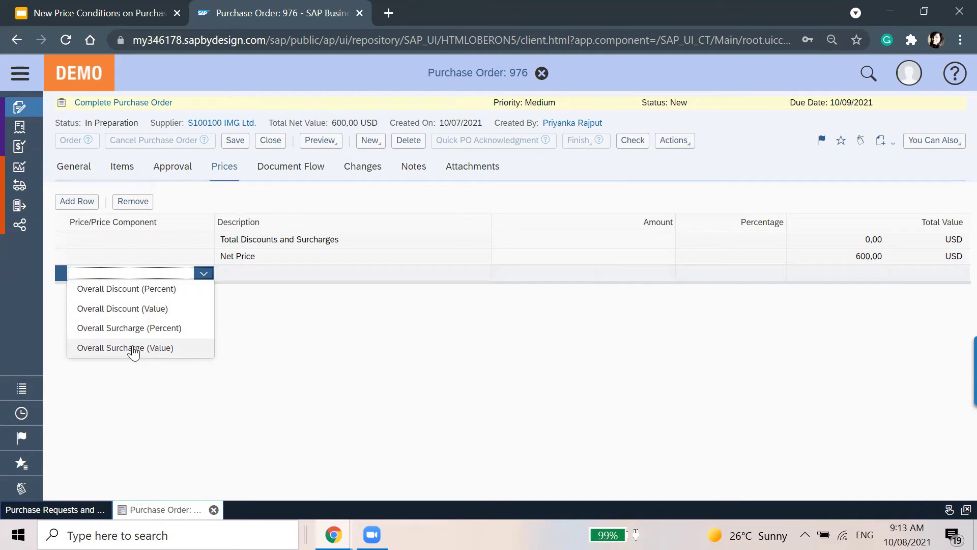
{"action": "left_click", "coordinate": [134, 290]}
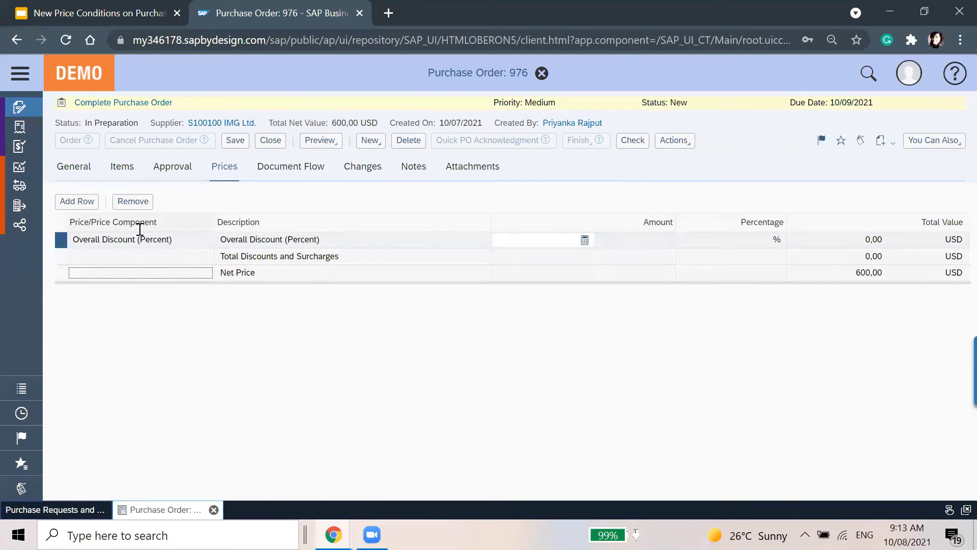
{"action": "left_click", "coordinate": [558, 238]}
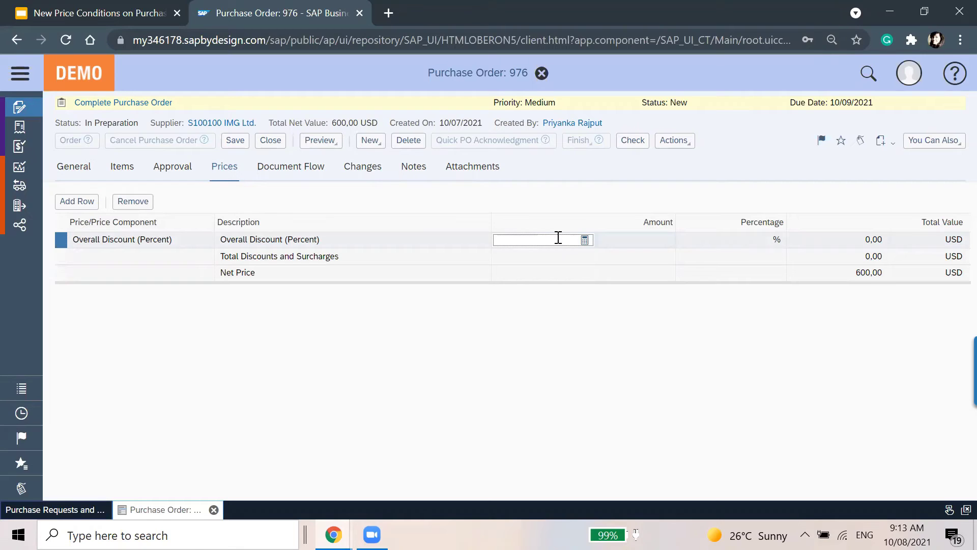
{"action": "type", "text": "59,00"}
{"action": "key", "text": "Return"}
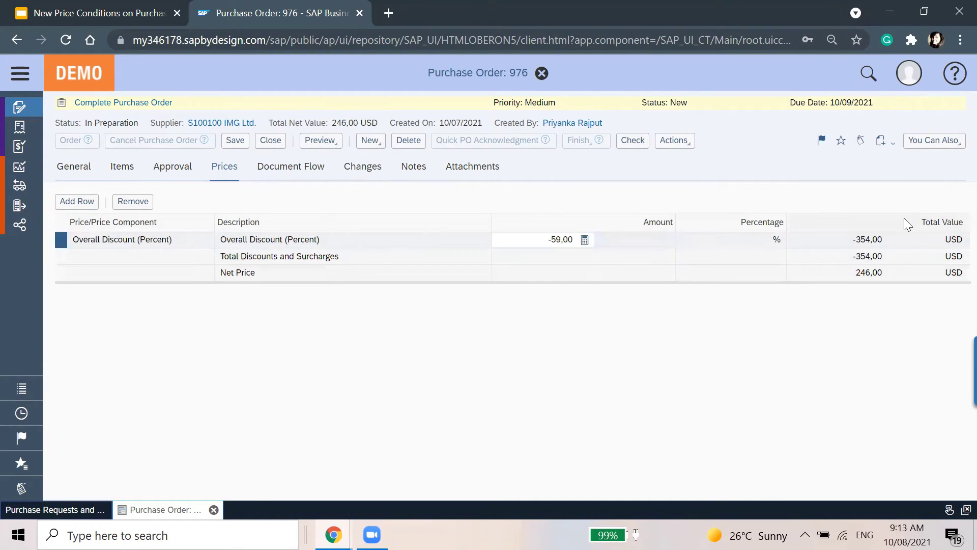
{"action": "left_click", "coordinate": [135, 202]}
Add an Overall Surcharge (Percent) of 10,00 to the whole purchase order and save it.
{"action": "left_click", "coordinate": [80, 208]}
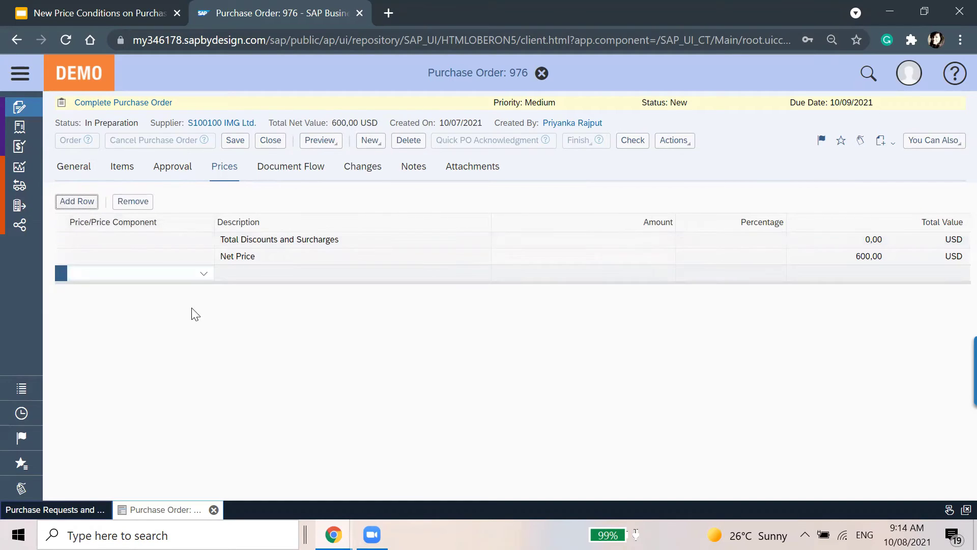
{"action": "left_click", "coordinate": [203, 274]}
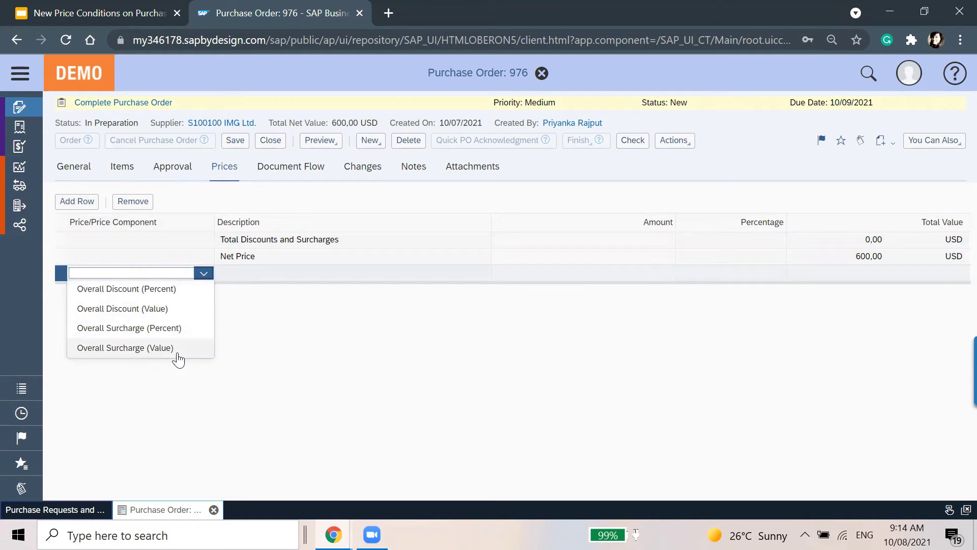
{"action": "left_click", "coordinate": [176, 330]}
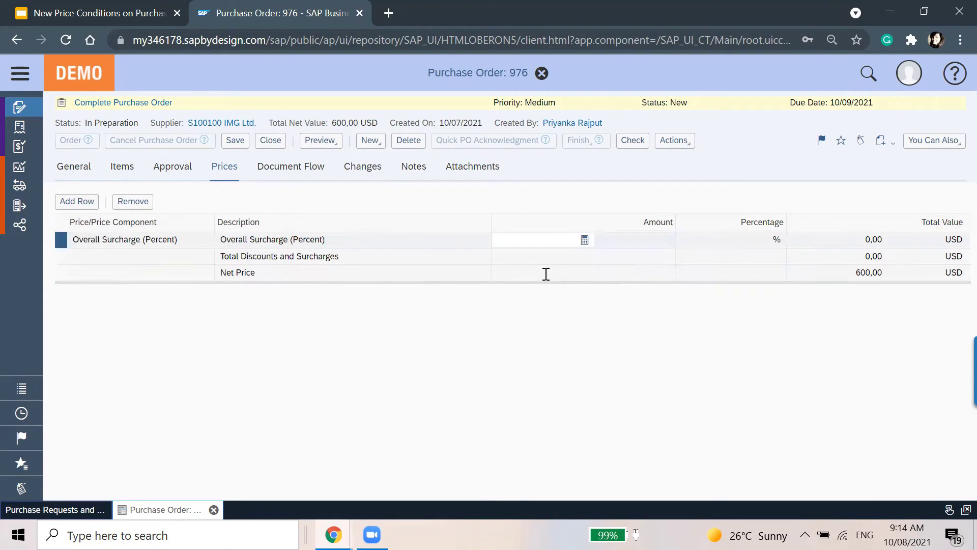
{"action": "left_click", "coordinate": [539, 236]}
{"action": "type", "text": "10,00"}
{"action": "key", "text": "Return"}
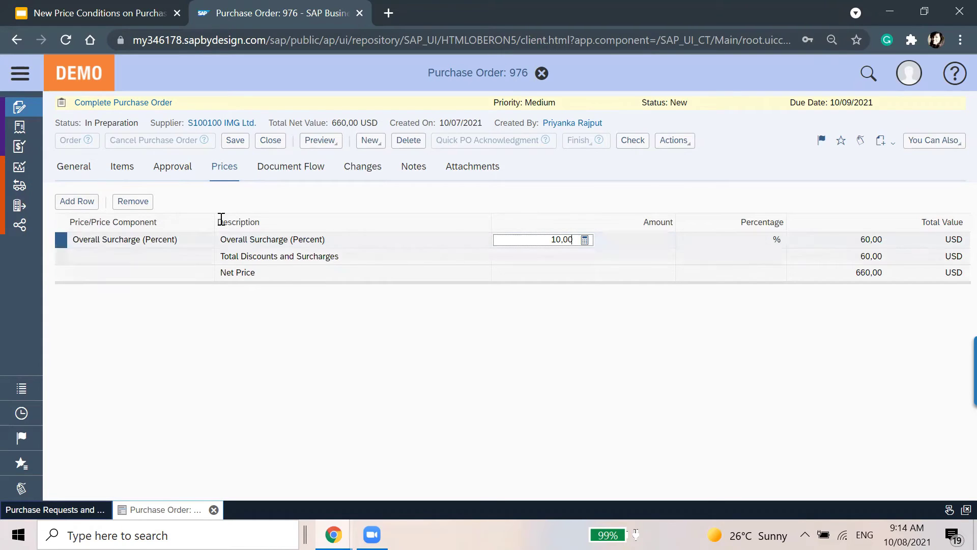
{"action": "left_click", "coordinate": [236, 141]}
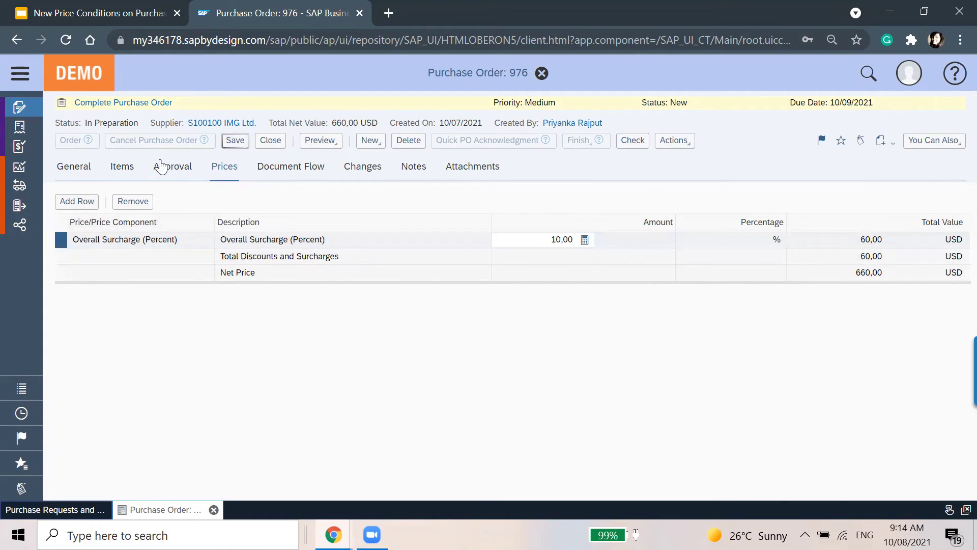
Examine the item net values and how the percentage surcharge appears in the Heater (22.8 KW) item's price components.
{"action": "left_click", "coordinate": [123, 176]}
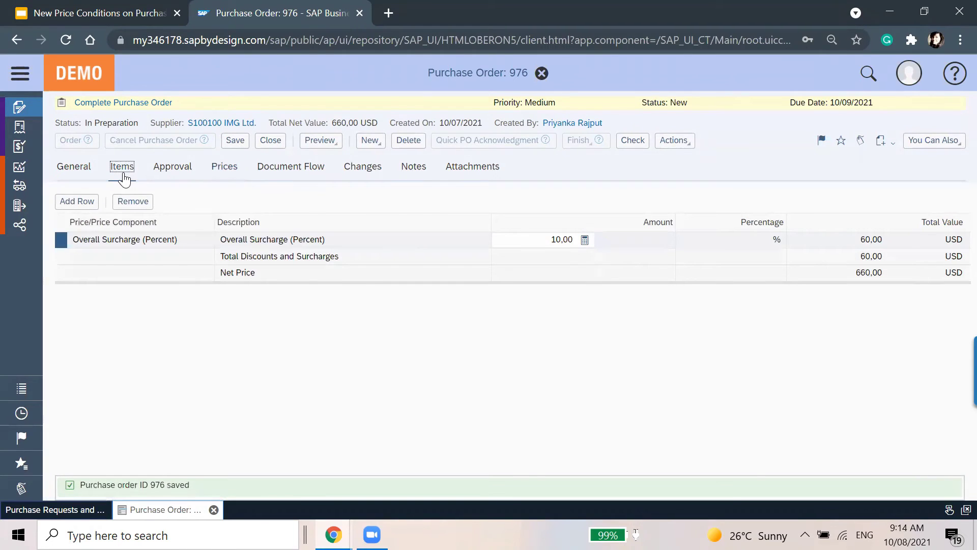
{"action": "left_click_drag", "start_coordinate": [659, 377], "coordinate": [919, 401]}
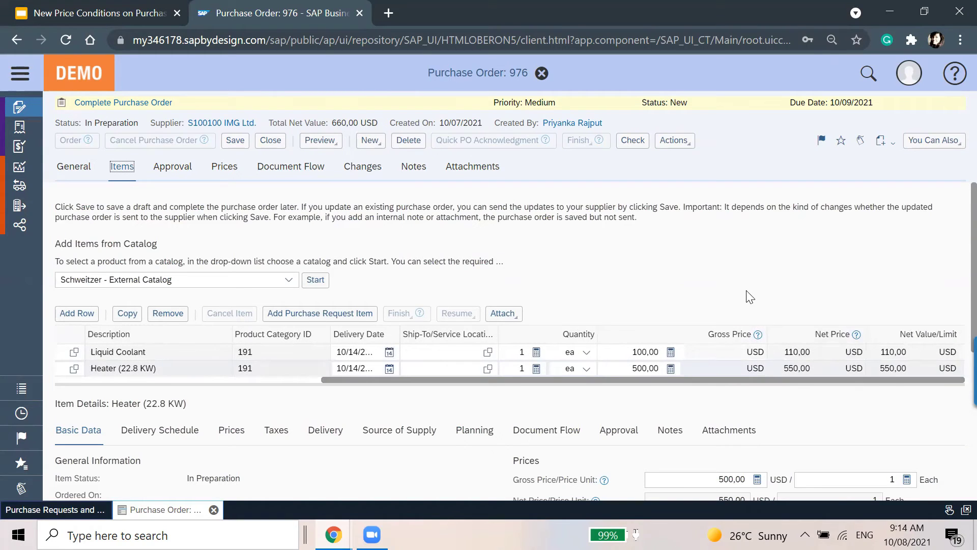
{"action": "scroll", "coordinate": [750, 297], "scroll_direction": "down", "scroll_amount": 2}
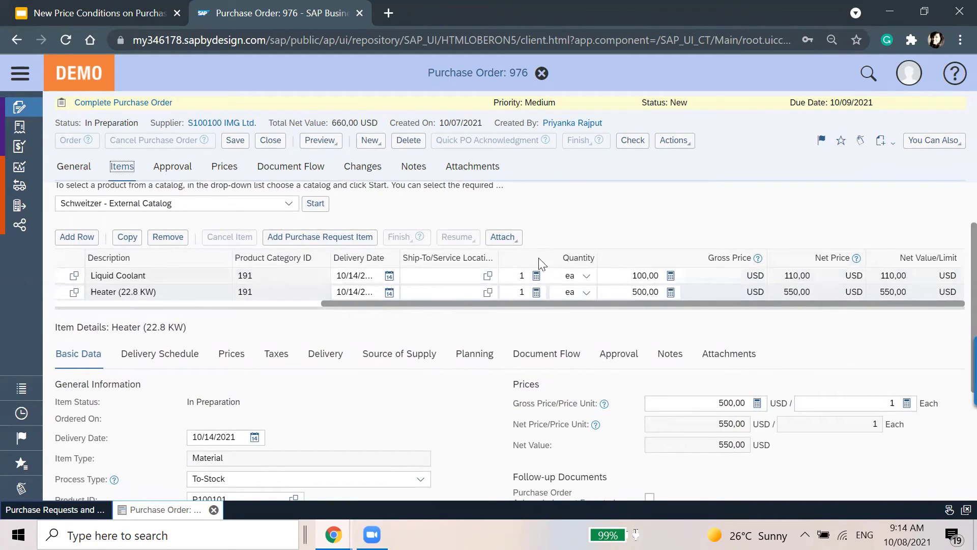
{"action": "left_click", "coordinate": [231, 356]}
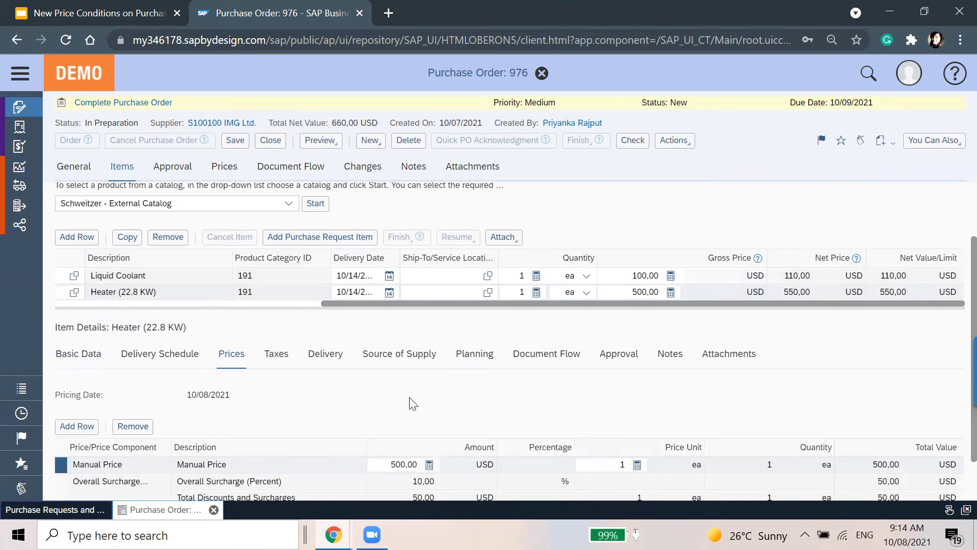
{"action": "scroll", "coordinate": [410, 402], "scroll_direction": "down", "scroll_amount": 1}
{"action": "left_click", "coordinate": [247, 427]}
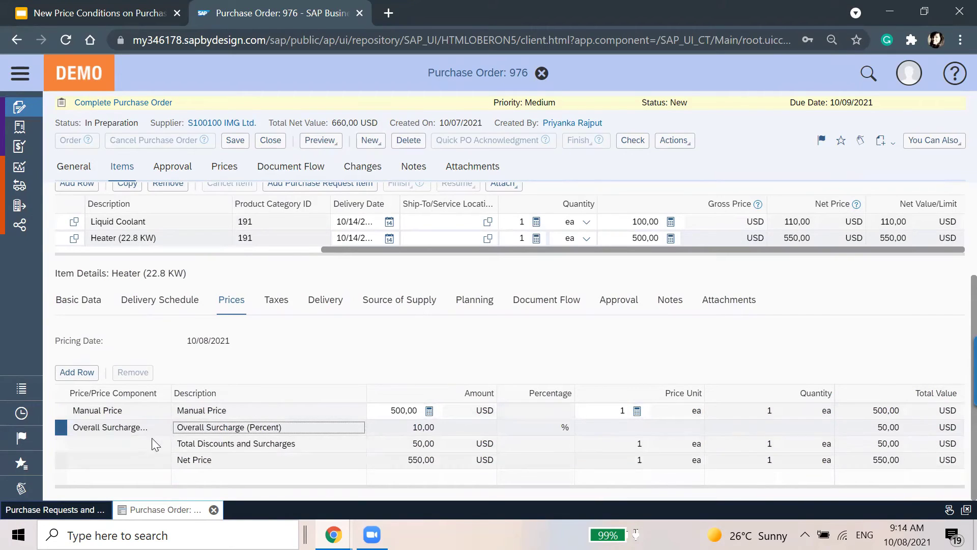
Examine the manual price, overall surcharge and net price in the Liquid Coolant item's price components.
{"action": "scroll", "coordinate": [152, 298], "scroll_direction": "up", "scroll_amount": 3}
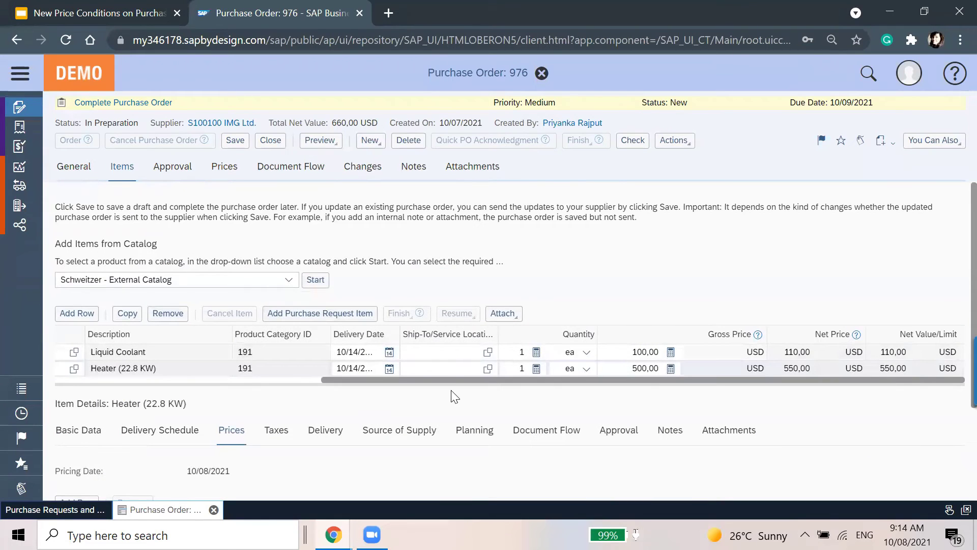
{"action": "left_click_drag", "start_coordinate": [447, 381], "coordinate": [164, 380]}
{"action": "left_click", "coordinate": [109, 352]}
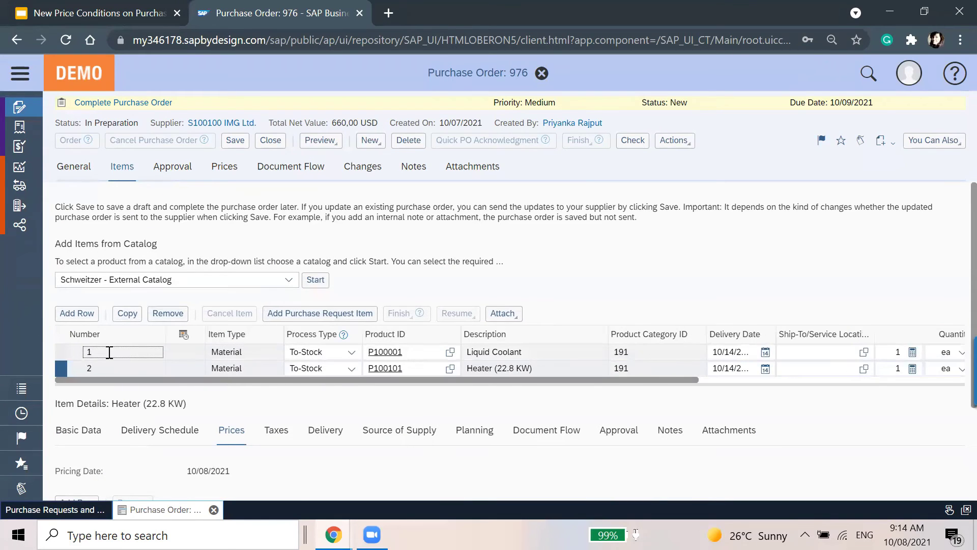
{"action": "scroll", "coordinate": [523, 461], "scroll_direction": "down", "scroll_amount": 2}
{"action": "scroll", "coordinate": [746, 445], "scroll_direction": "down", "scroll_amount": 1}
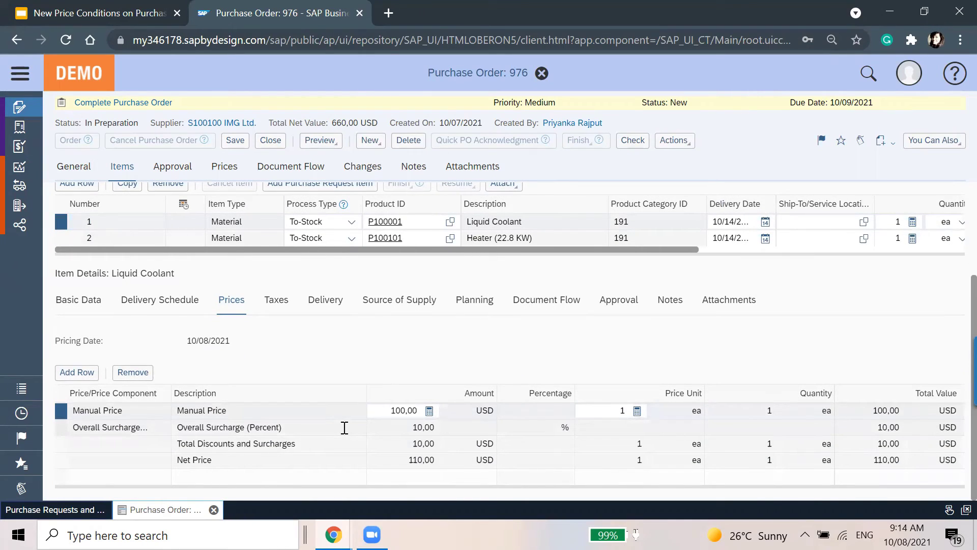
{"action": "left_click", "coordinate": [400, 409]}
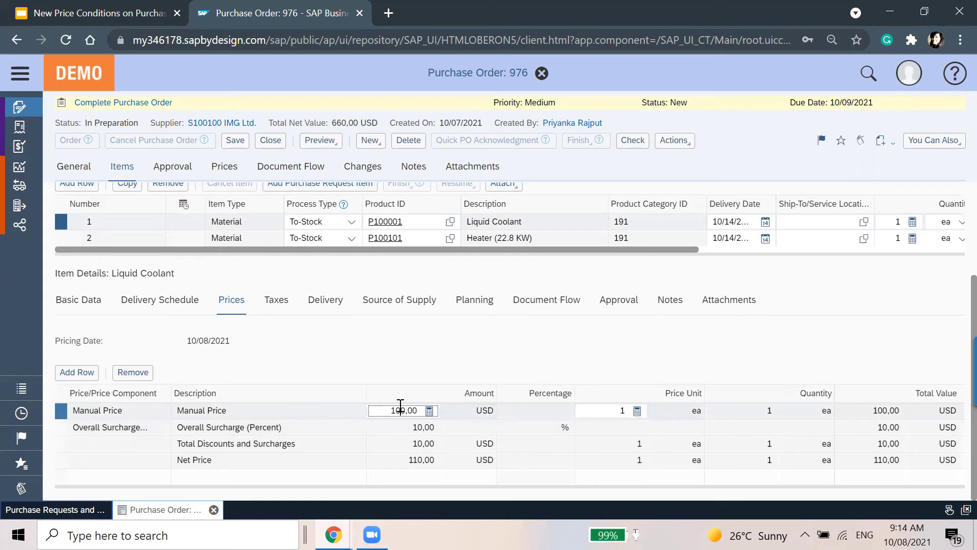
{"action": "left_click", "coordinate": [422, 429]}
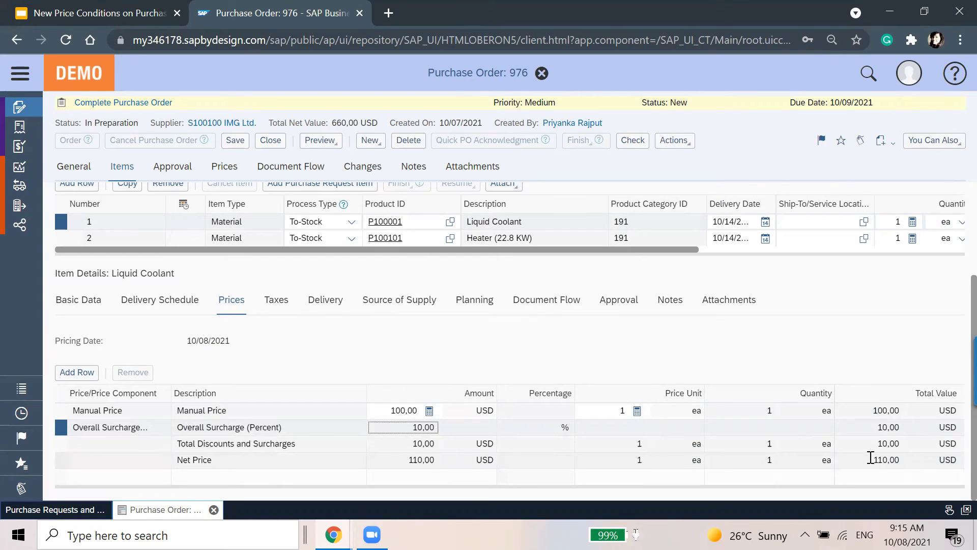
{"action": "left_click", "coordinate": [823, 352]}
{"action": "scroll", "coordinate": [166, 305], "scroll_direction": "up", "scroll_amount": 3}
{"action": "left_click", "coordinate": [178, 365]}
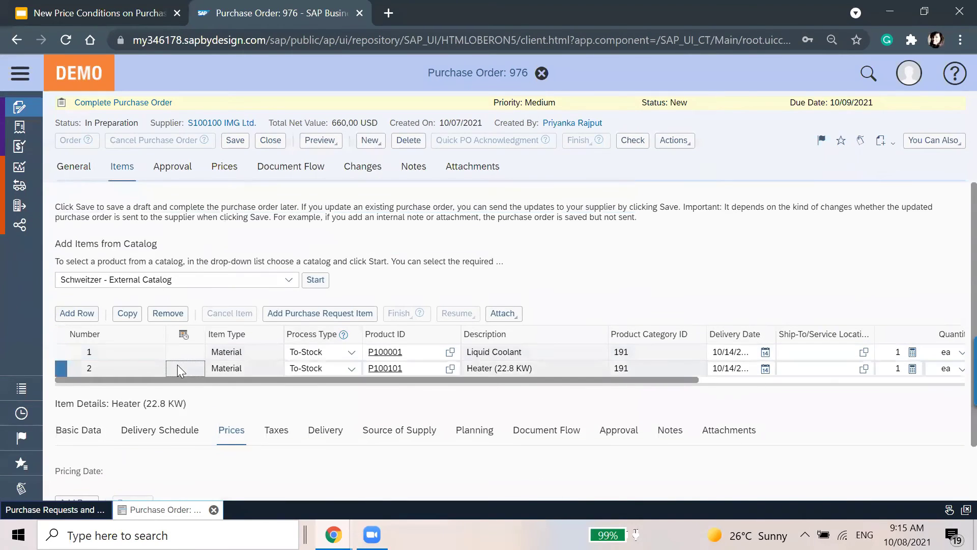
Add an Overall Surcharge (Value) of 90 USD to the purchase order's overall price components.
{"action": "left_click", "coordinate": [232, 176]}
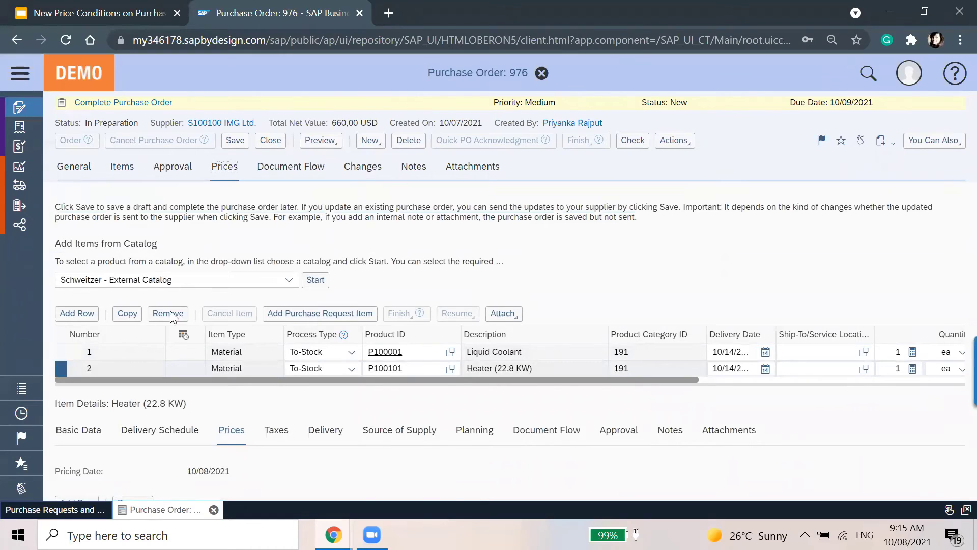
{"action": "left_click", "coordinate": [63, 202]}
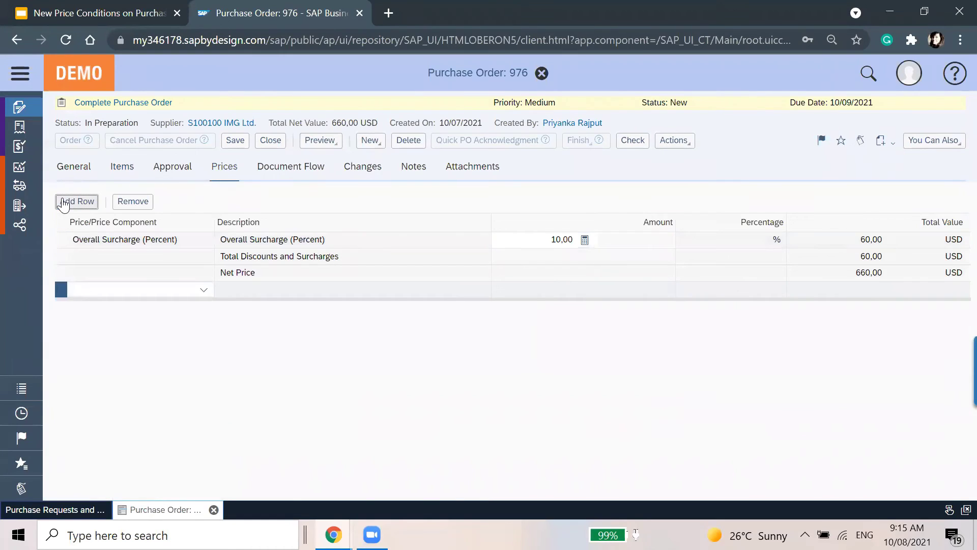
{"action": "left_click", "coordinate": [203, 289]}
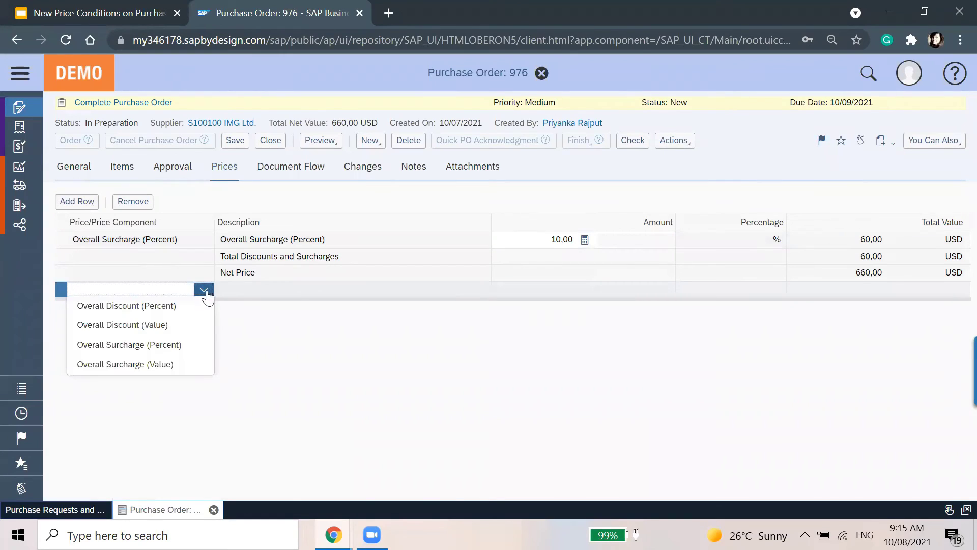
{"action": "left_click", "coordinate": [184, 365]}
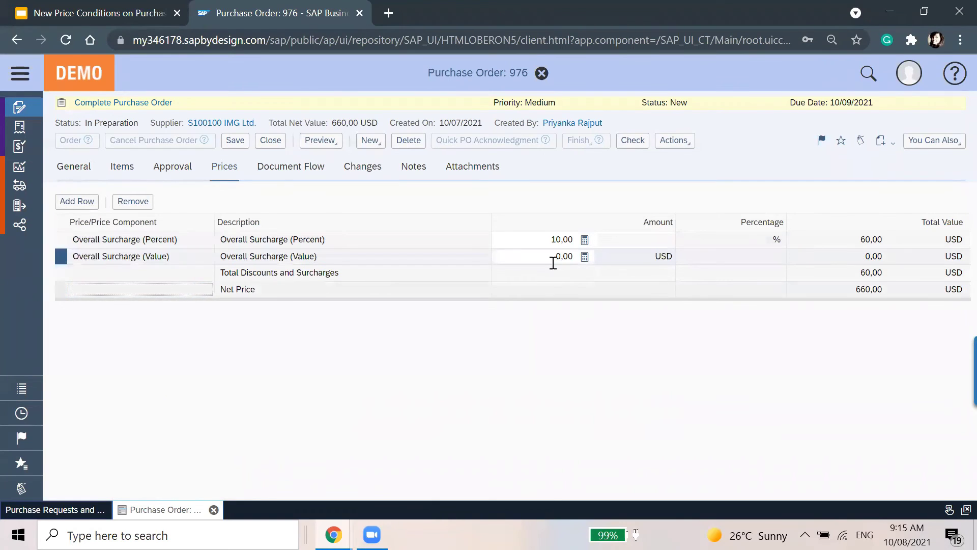
{"action": "left_click", "coordinate": [554, 255]}
{"action": "double_click", "coordinate": [554, 254]}
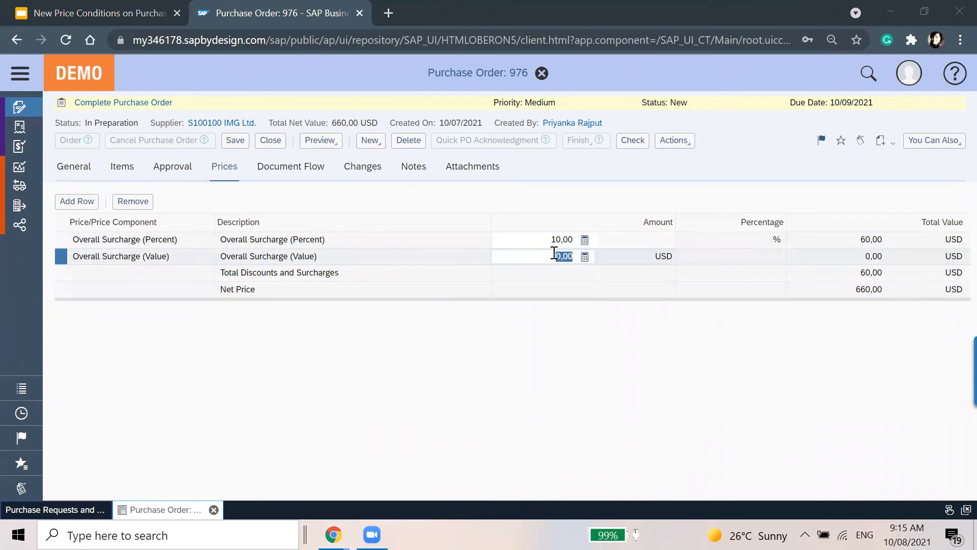
{"action": "key", "text": "super+p"}
{"action": "key", "text": "Escape"}
{"action": "type", "text": "90"}
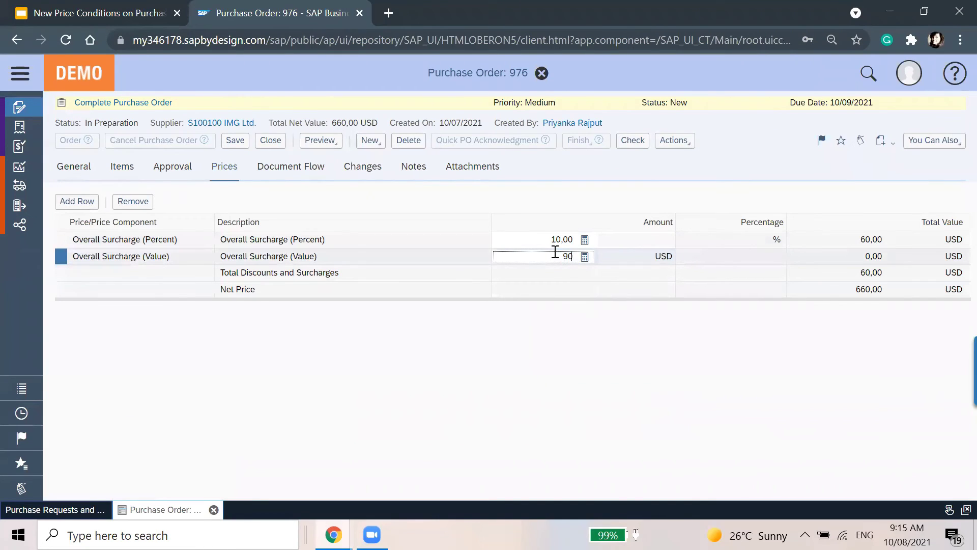
Remove the Overall Surcharge (Percent) component from the order's overall prices and save the purchase order.
{"action": "left_click", "coordinate": [535, 240]}
{"action": "left_click", "coordinate": [124, 203]}
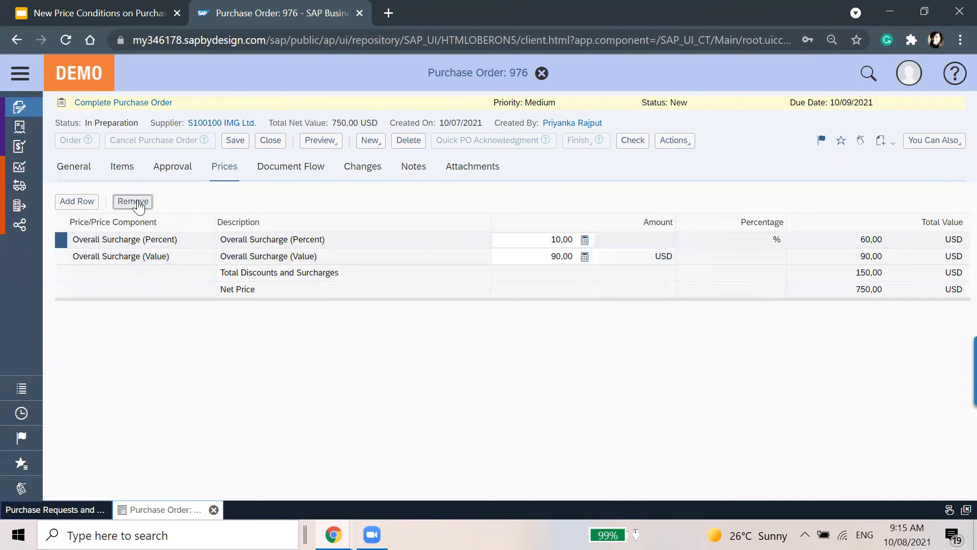
{"action": "left_click", "coordinate": [236, 142]}
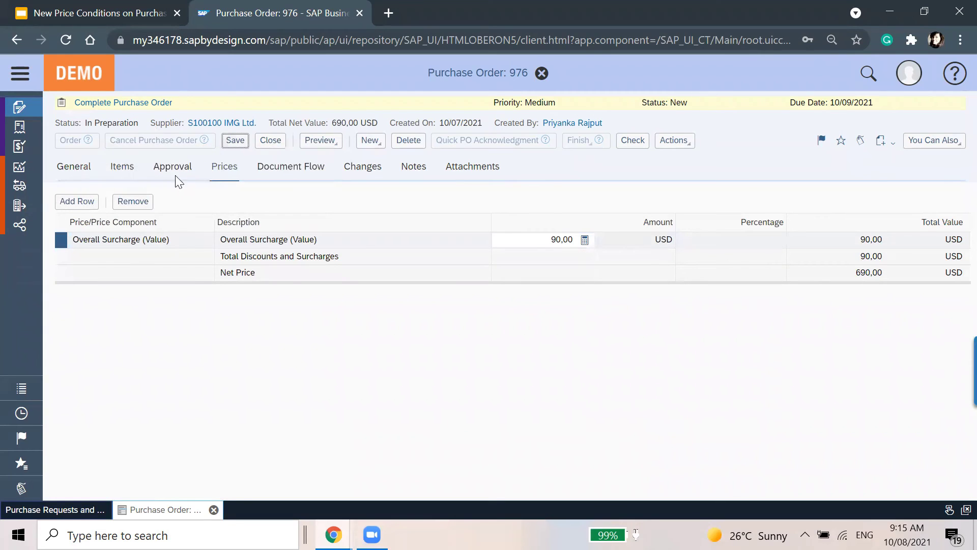
Examine how the fixed-value surcharge is distributed in the price components of the Heater (22.8 KW) and Liquid Coolant items.
{"action": "left_click", "coordinate": [124, 180]}
{"action": "scroll", "coordinate": [494, 376], "scroll_direction": "down", "scroll_amount": 1}
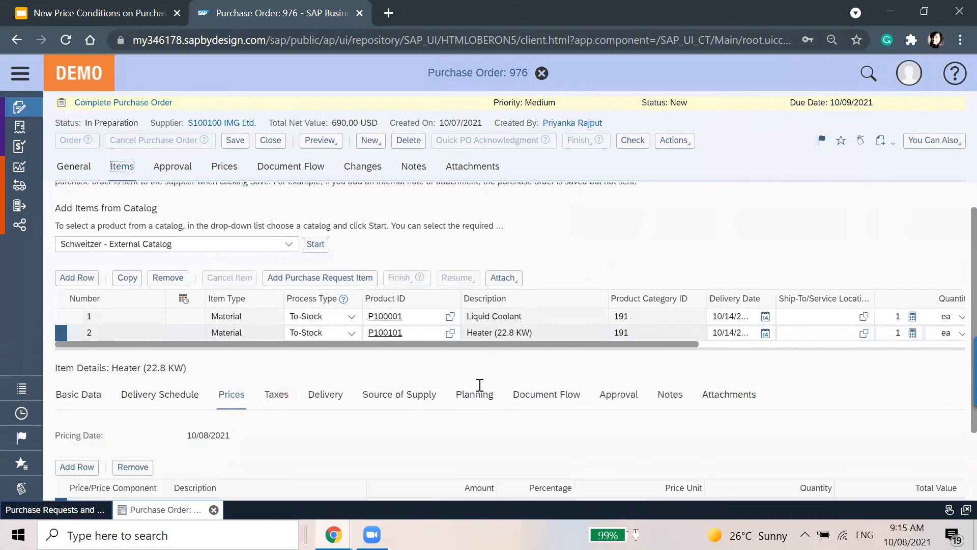
{"action": "scroll", "coordinate": [479, 384], "scroll_direction": "down", "scroll_amount": 2}
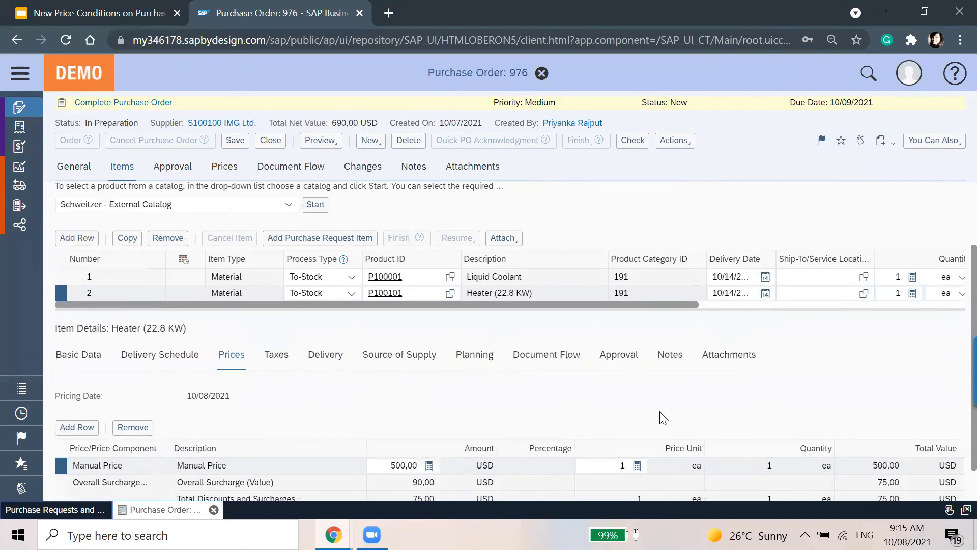
{"action": "scroll", "coordinate": [663, 417], "scroll_direction": "up", "scroll_amount": 2}
{"action": "scroll", "coordinate": [210, 424], "scroll_direction": "down", "scroll_amount": 4}
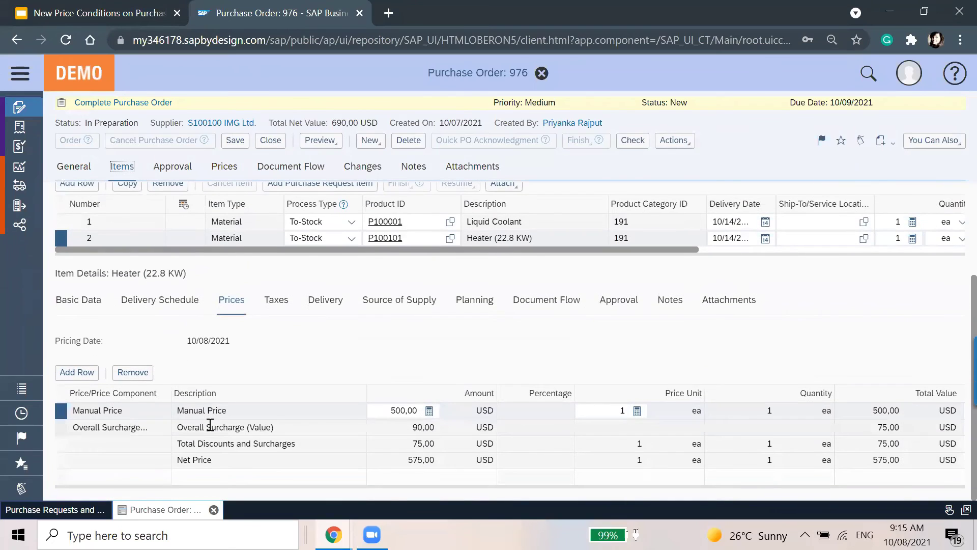
{"action": "left_click", "coordinate": [432, 430]}
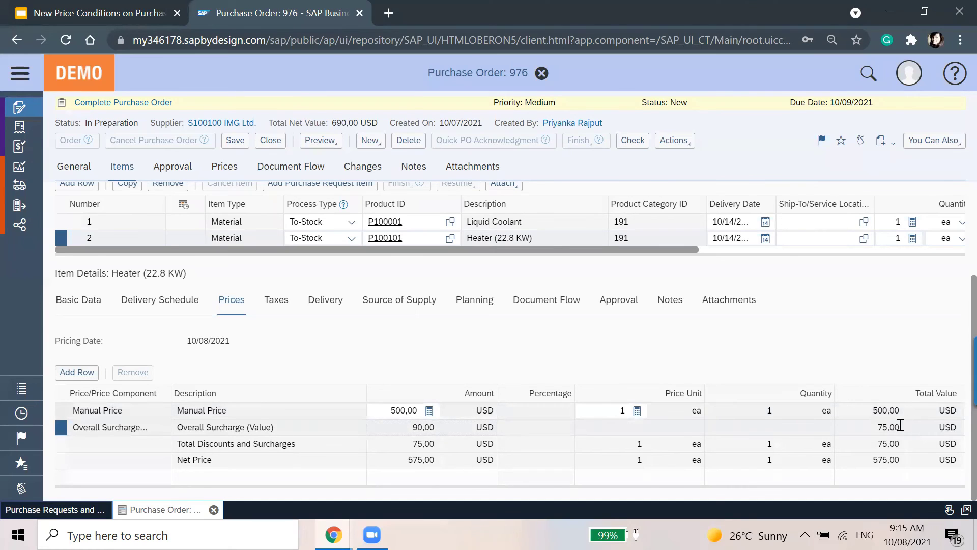
{"action": "scroll", "coordinate": [324, 431], "scroll_direction": "up", "scroll_amount": 2}
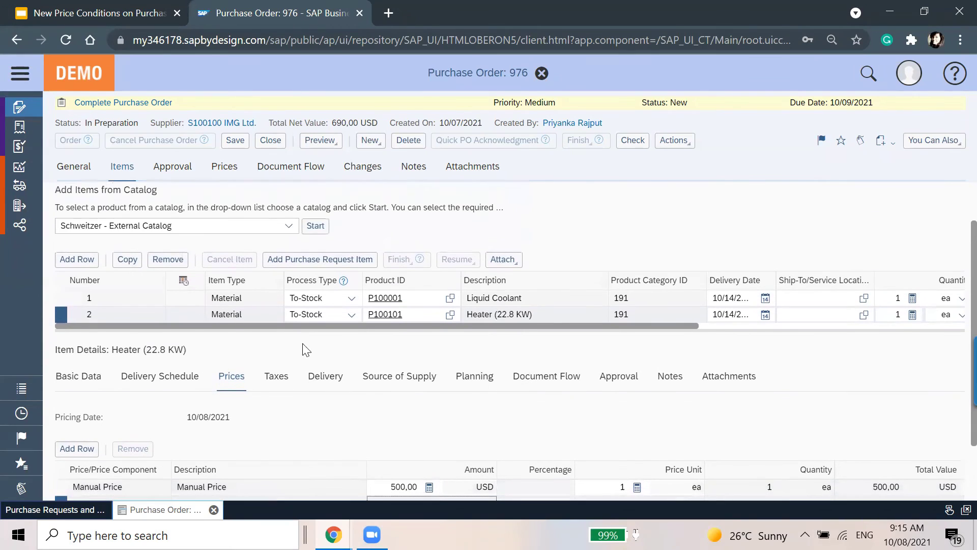
{"action": "left_click", "coordinate": [284, 298]}
{"action": "scroll", "coordinate": [836, 478], "scroll_direction": "down", "scroll_amount": 2}
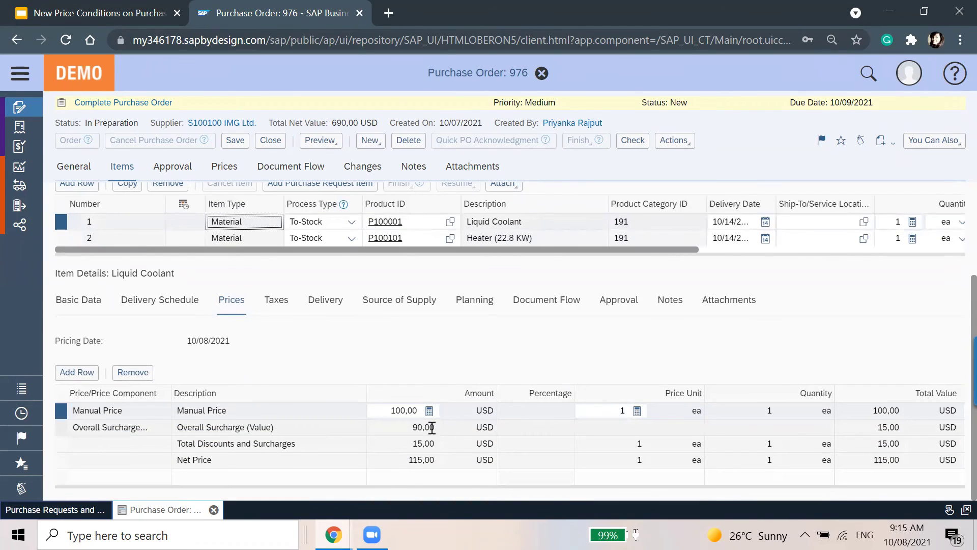
Open the purchase order's general data and save the order.
{"action": "scroll", "coordinate": [185, 348], "scroll_direction": "up", "scroll_amount": 2}
{"action": "left_click", "coordinate": [74, 166]}
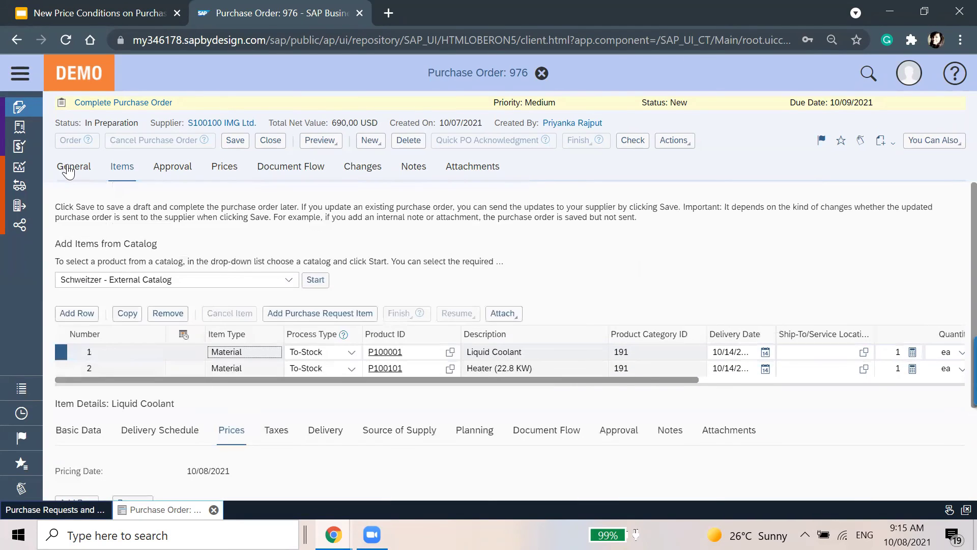
{"action": "left_click", "coordinate": [235, 140]}
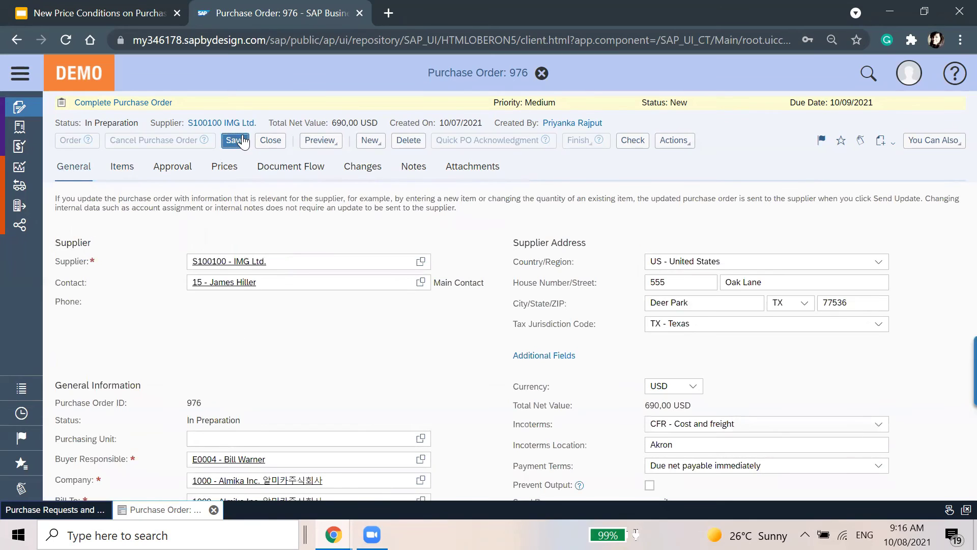
Review the purchase order's item list and the overall surcharge and net price in its header price components.
{"action": "left_click", "coordinate": [174, 168]}
{"action": "left_click", "coordinate": [134, 171]}
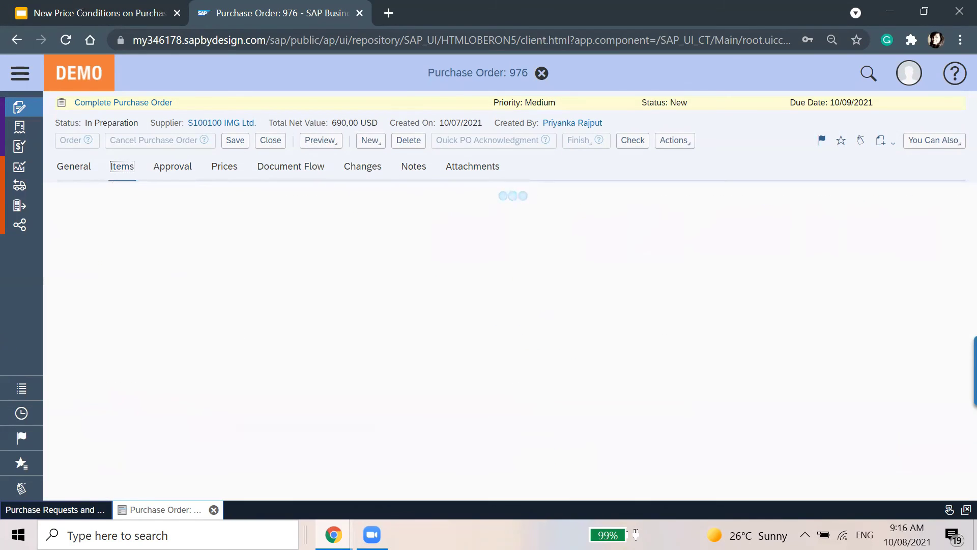
{"action": "key", "text": "ctrl+Tab"}
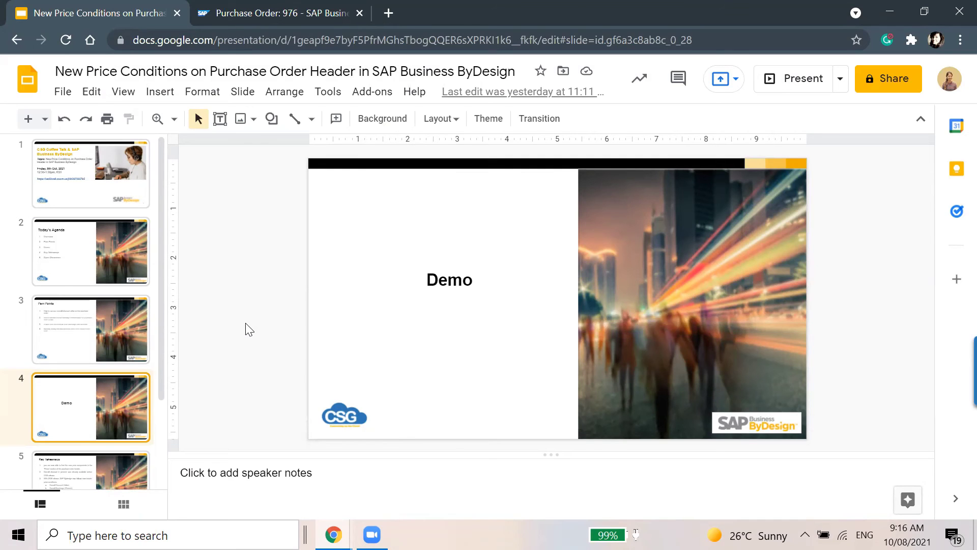
{"action": "left_click", "coordinate": [252, 10]}
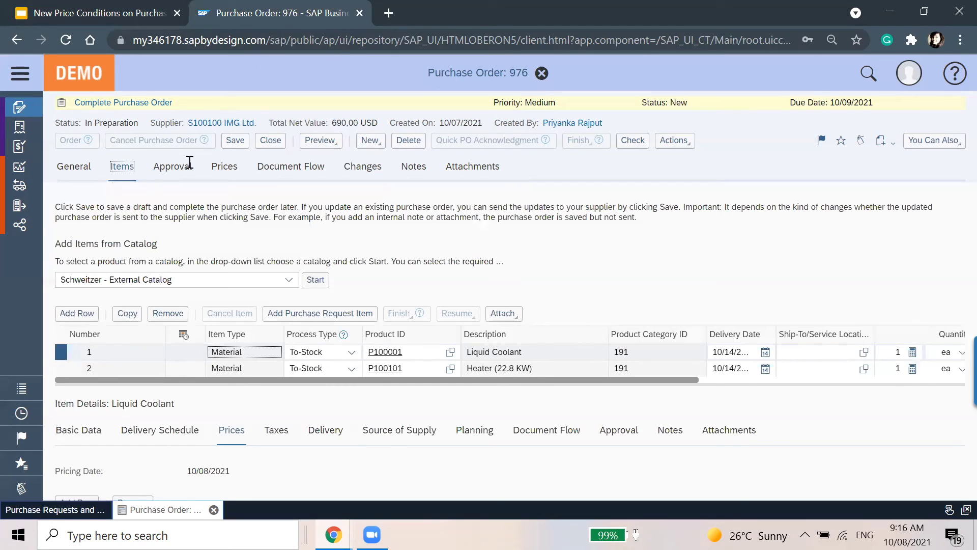
{"action": "left_click", "coordinate": [224, 166]}
{"action": "left_click", "coordinate": [124, 166]}
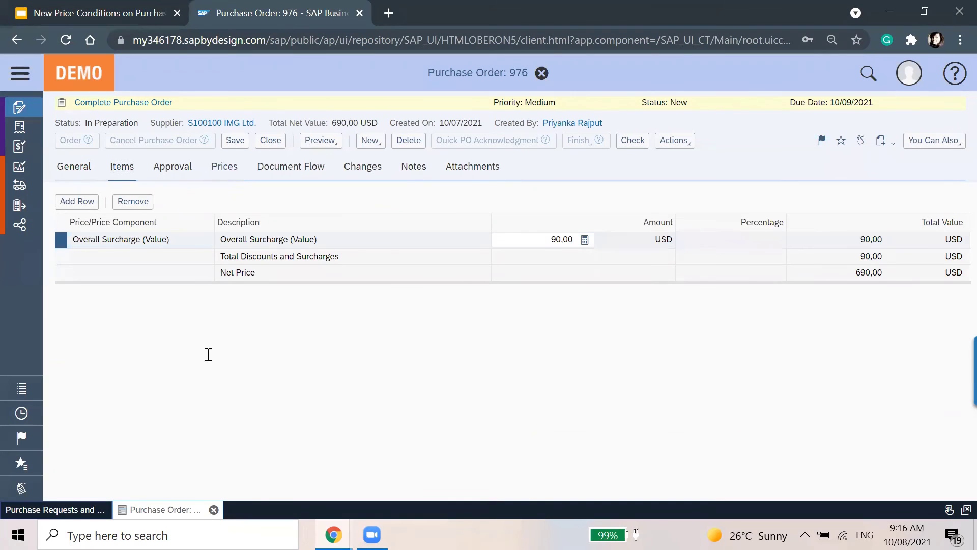
{"action": "scroll", "coordinate": [247, 437], "scroll_direction": "down", "scroll_amount": 3}
{"action": "left_click", "coordinate": [225, 168]}
Switch to the Google Slides deck and start the full-screen presentation from slide 5, Key Takeaways.
{"action": "key", "text": "ctrl+1"}
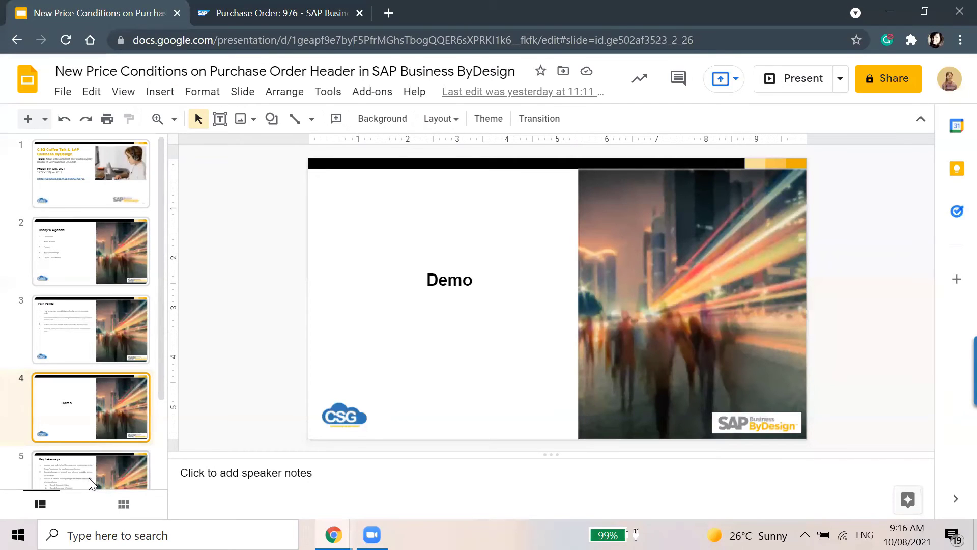
{"action": "left_click", "coordinate": [92, 481]}
{"action": "left_click", "coordinate": [806, 86]}
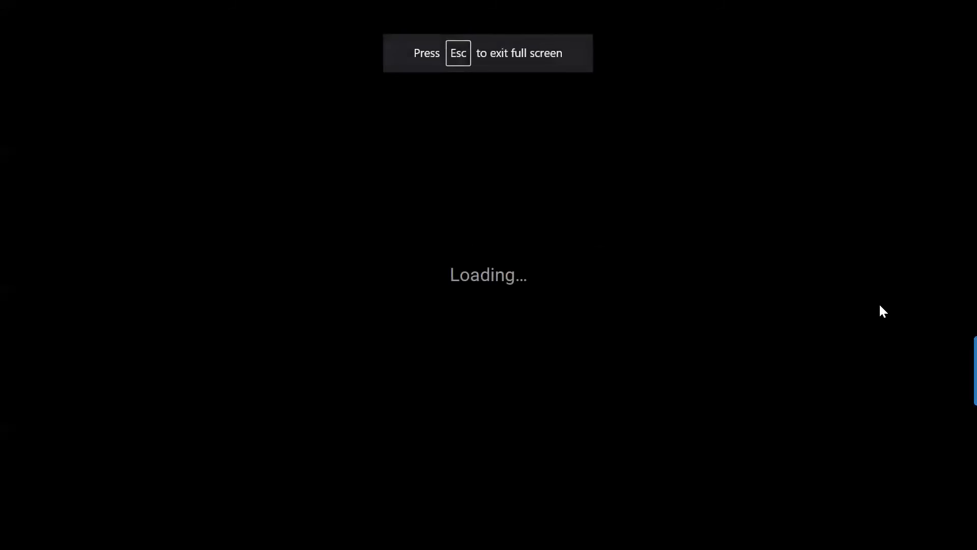